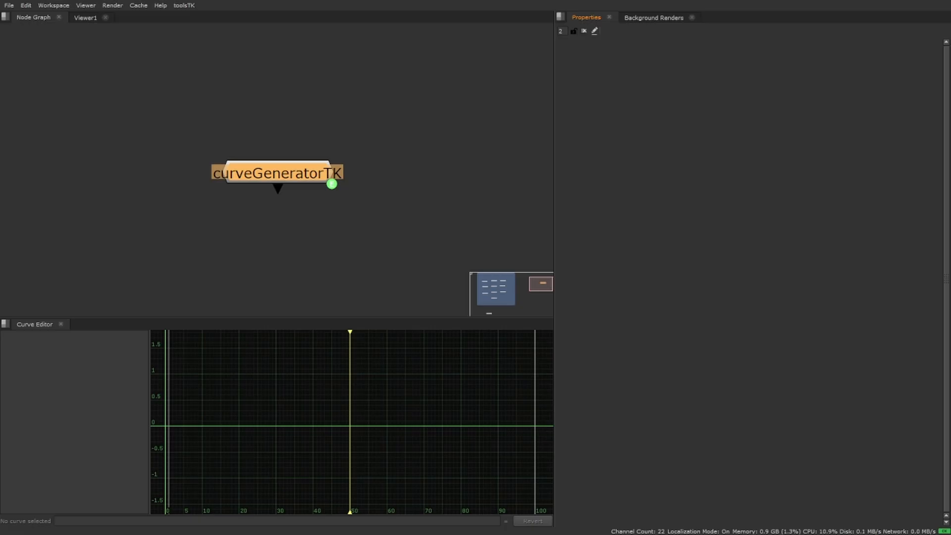
# Open the curveGeneratorTK node's properties, try the Sin and fBm curve types, and return the curve type to Noise.
pyautogui.click(299, 176)
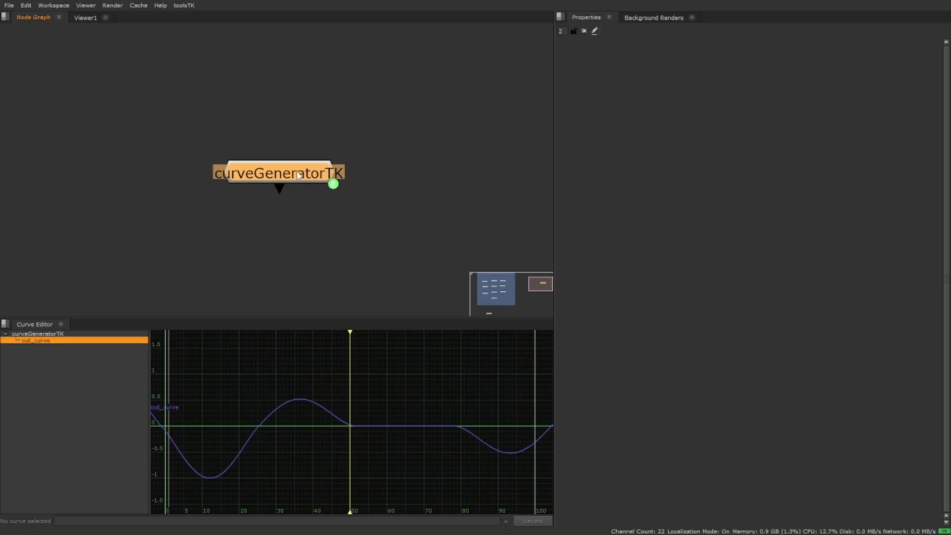
pyautogui.doubleClick(313, 175)
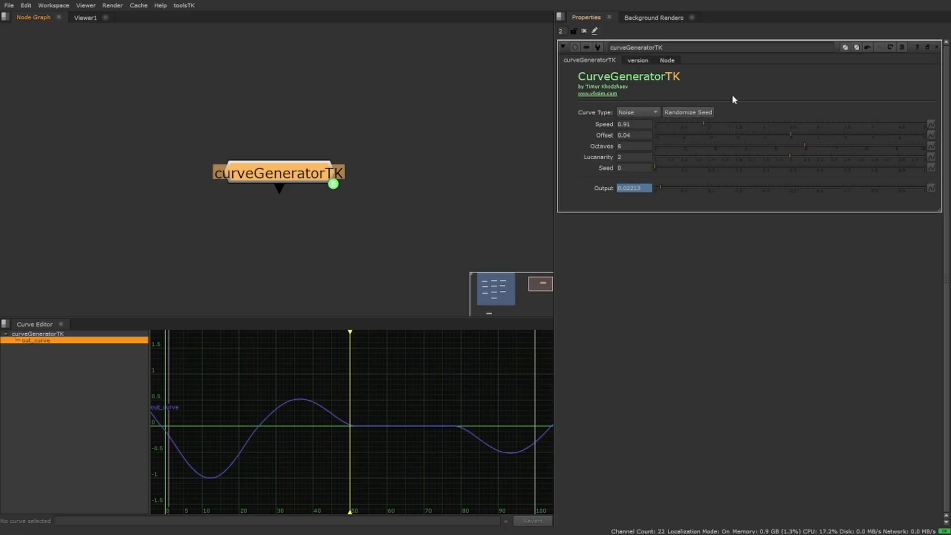
pyautogui.click(638, 113)
pyautogui.click(643, 123)
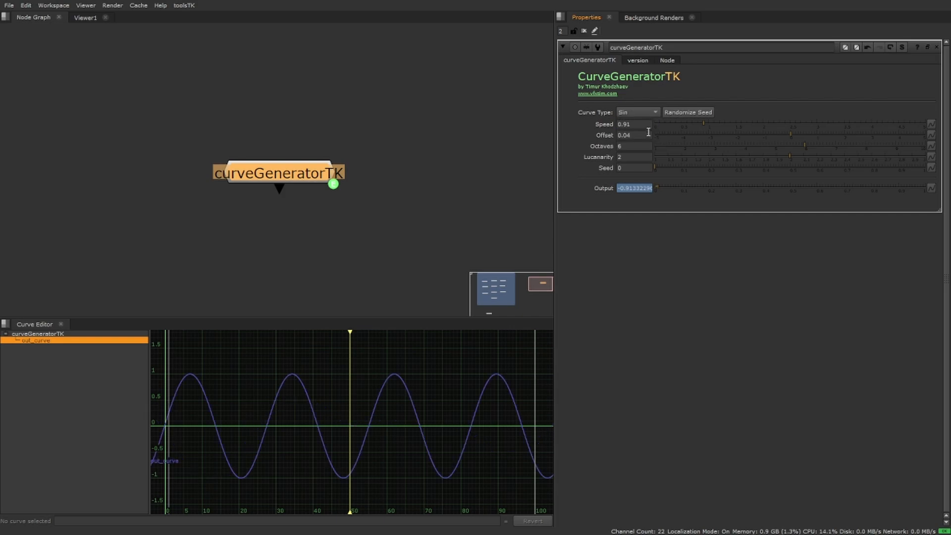
pyautogui.click(644, 112)
pyautogui.click(641, 123)
pyautogui.click(647, 112)
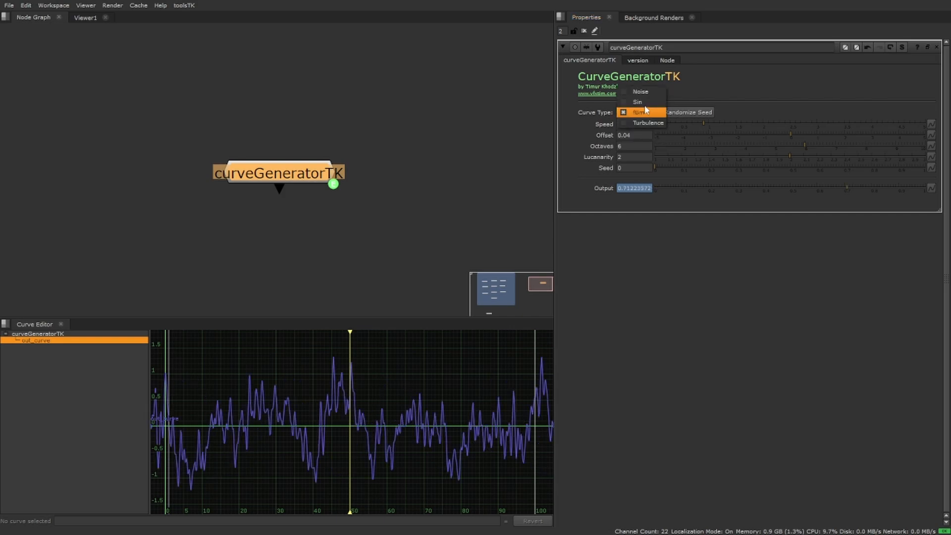
pyautogui.click(639, 91)
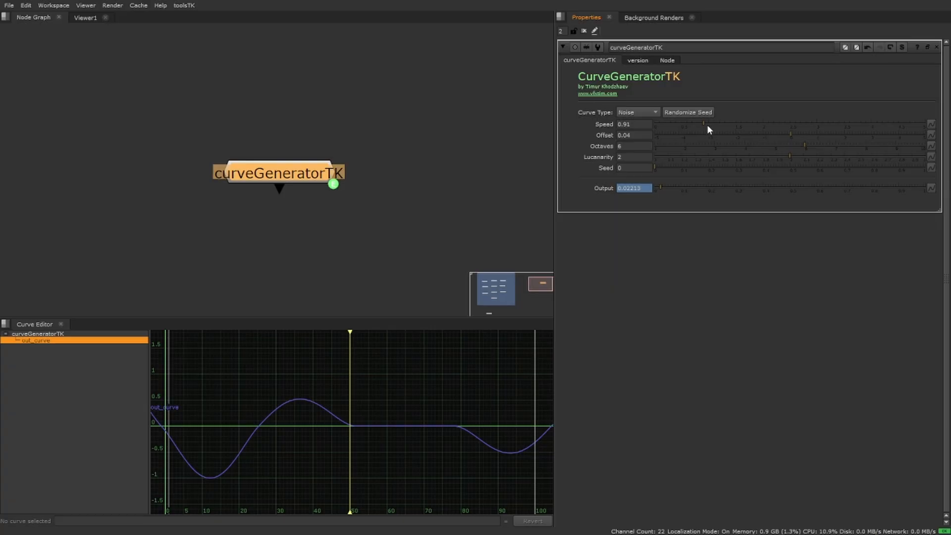
# Set the curve generator to fBm with a speed of 0.86 and an offset of 0.12.
pyautogui.click(644, 149)
pyautogui.moveTo(786, 135)
pyautogui.mouseDown()
pyautogui.moveTo(778, 134)
pyautogui.moveTo(792, 134)
pyautogui.mouseUp()
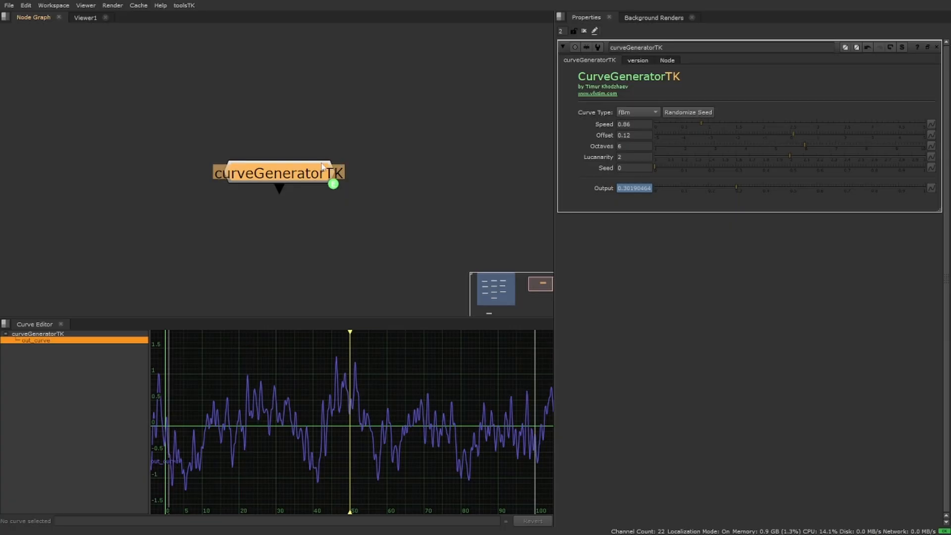
# Move the curveGeneratorTK node closer to the CurveToolsTK backdrop in the node graph.
pyautogui.scroll(-4, 245, 172)
pyautogui.moveTo(261, 156); pyautogui.dragTo(385, 127, button='middle')
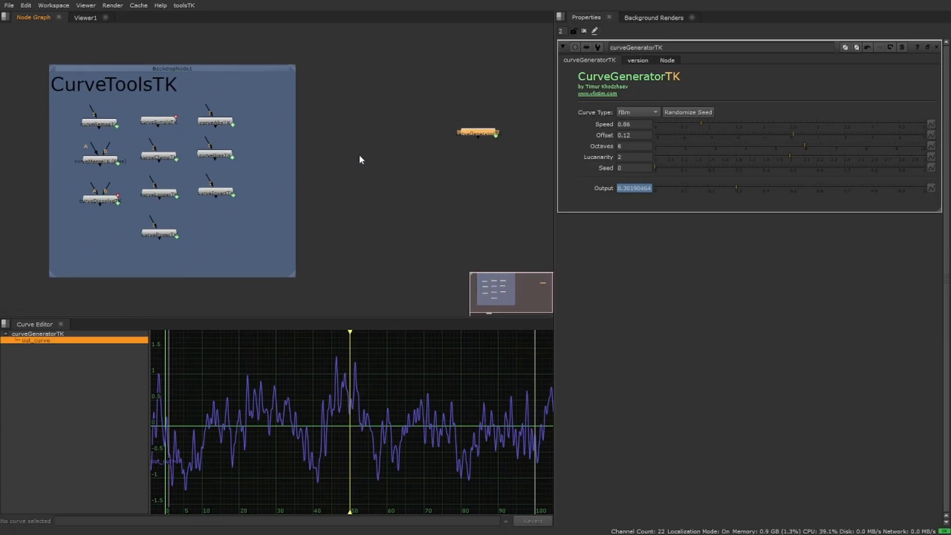
pyautogui.click(395, 151)
pyautogui.moveTo(474, 139); pyautogui.dragTo(335, 128)
pyautogui.scroll(2, 342, 129)
pyautogui.moveTo(350, 130); pyautogui.dragTo(370, 124, button='middle')
pyautogui.click(353, 142)
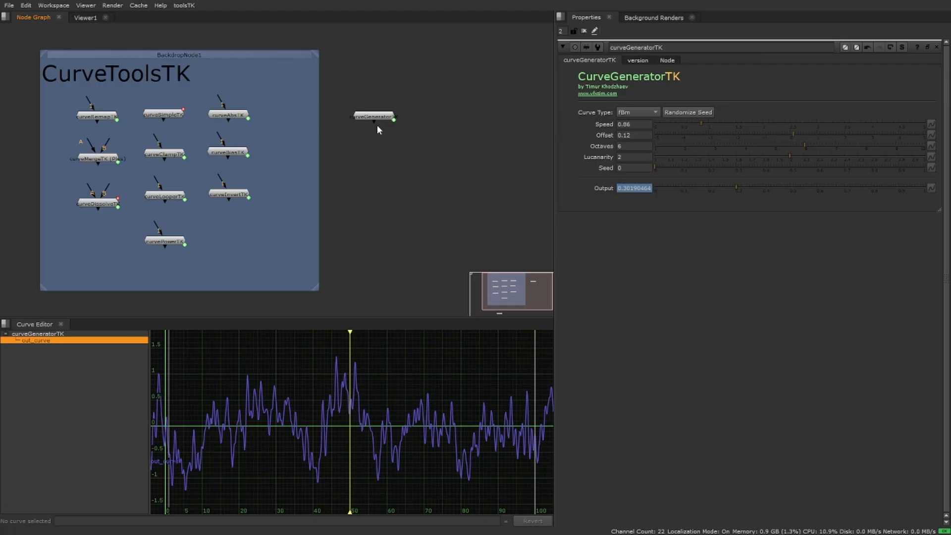
pyautogui.moveTo(374, 118); pyautogui.dragTo(368, 113)
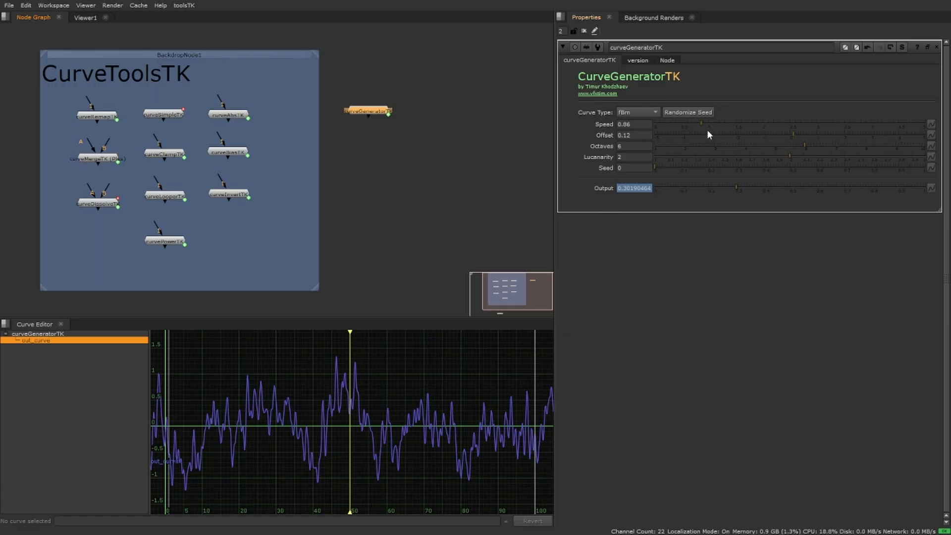
pyautogui.scroll(3, 373, 108)
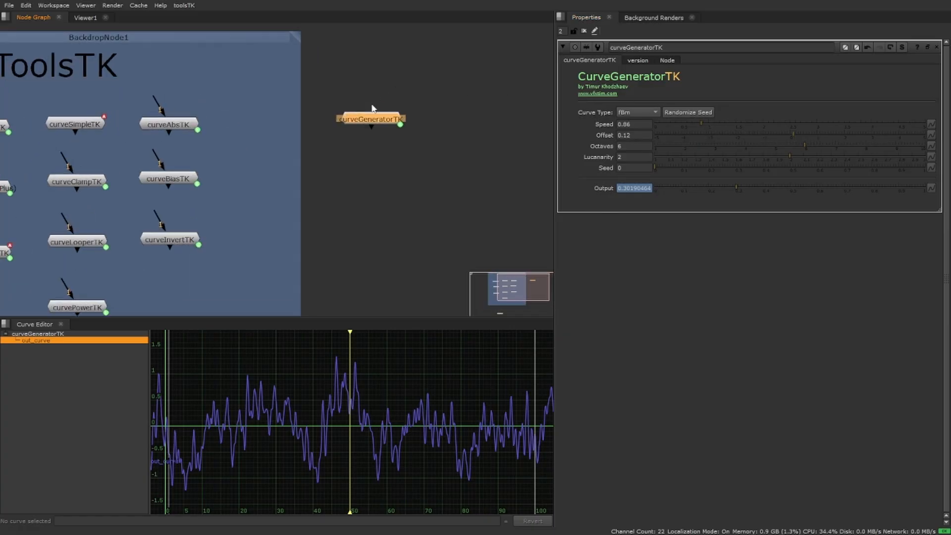
pyautogui.scroll(-3, 372, 108)
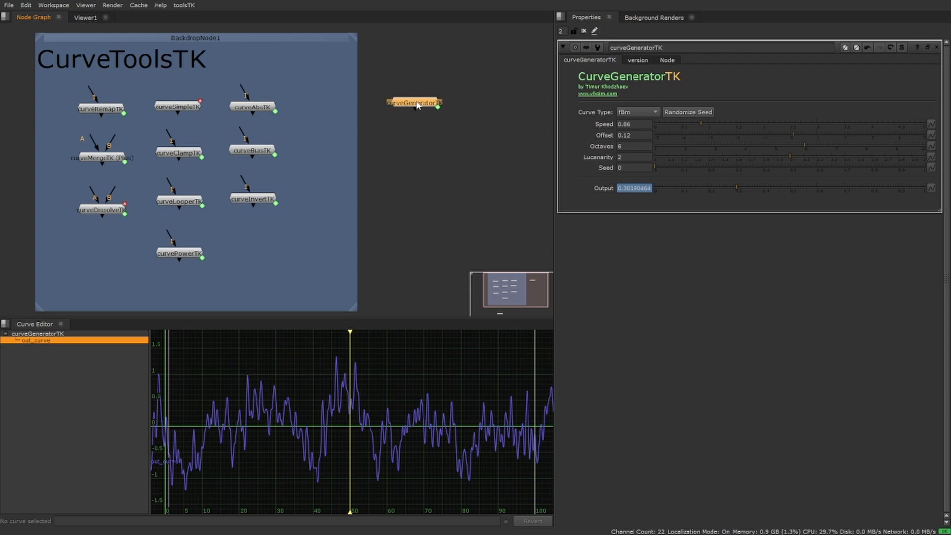
pyautogui.moveTo(417, 105); pyautogui.dragTo(421, 105)
# Try the Sin curve type, return to fBm, and set the generator's speed to 0.7 and offset to -0.3.
pyautogui.click(637, 112)
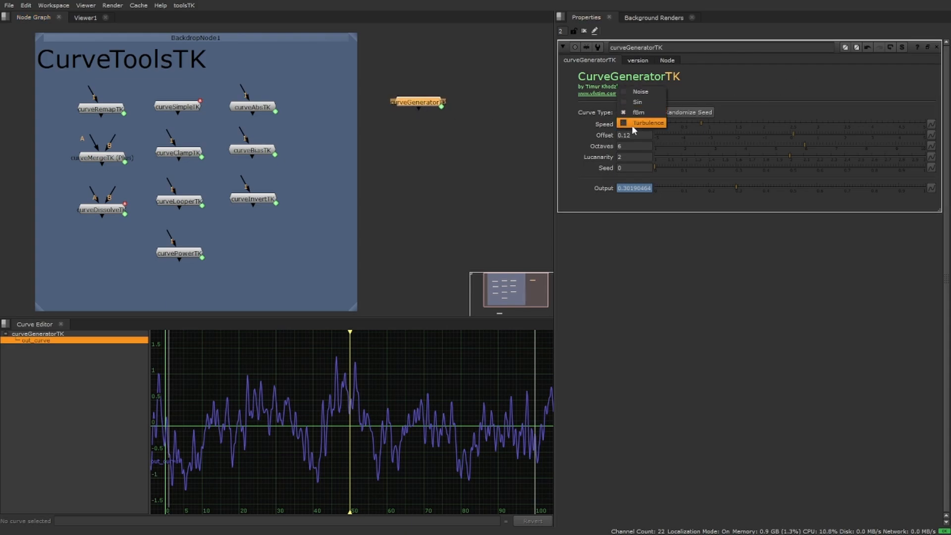
pyautogui.click(639, 101)
pyautogui.click(646, 113)
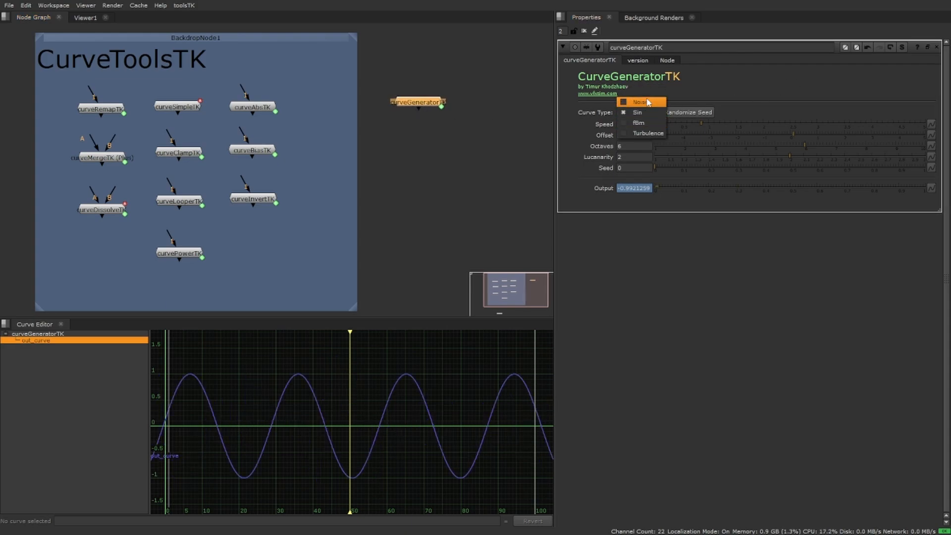
pyautogui.click(645, 123)
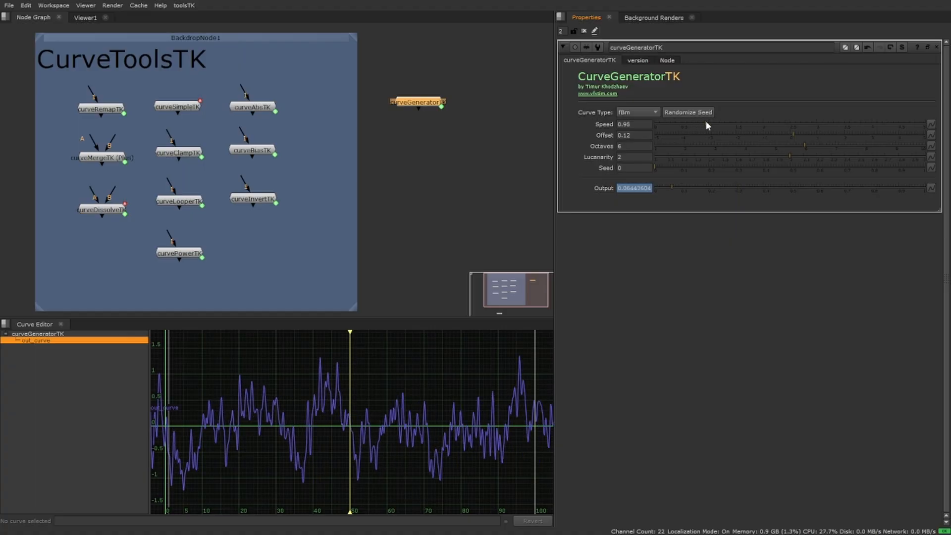
pyautogui.moveTo(706, 122); pyautogui.dragTo(693, 123)
pyautogui.moveTo(793, 134); pyautogui.dragTo(782, 134)
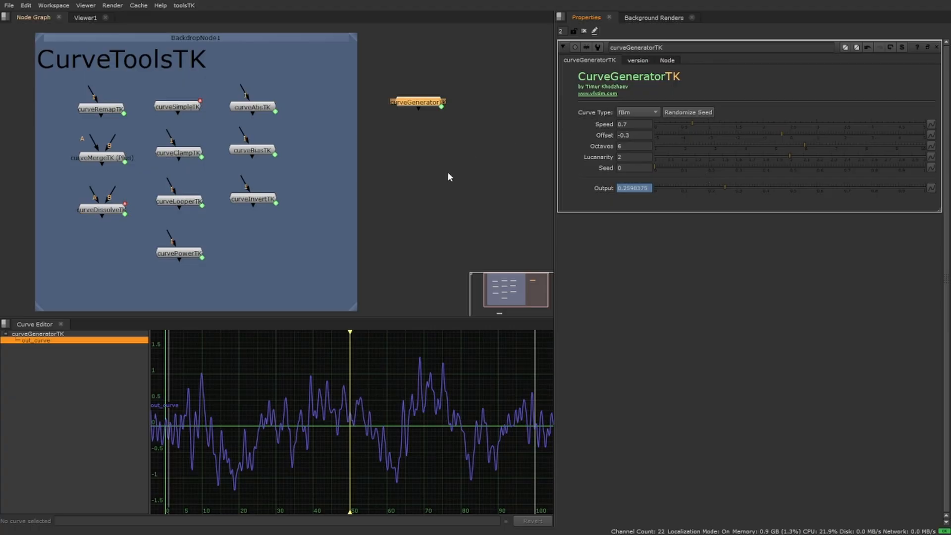
# Take the curveRemapTK node out of the backdrop and connect it below curveGeneratorTK.
pyautogui.moveTo(432, 105); pyautogui.dragTo(448, 101)
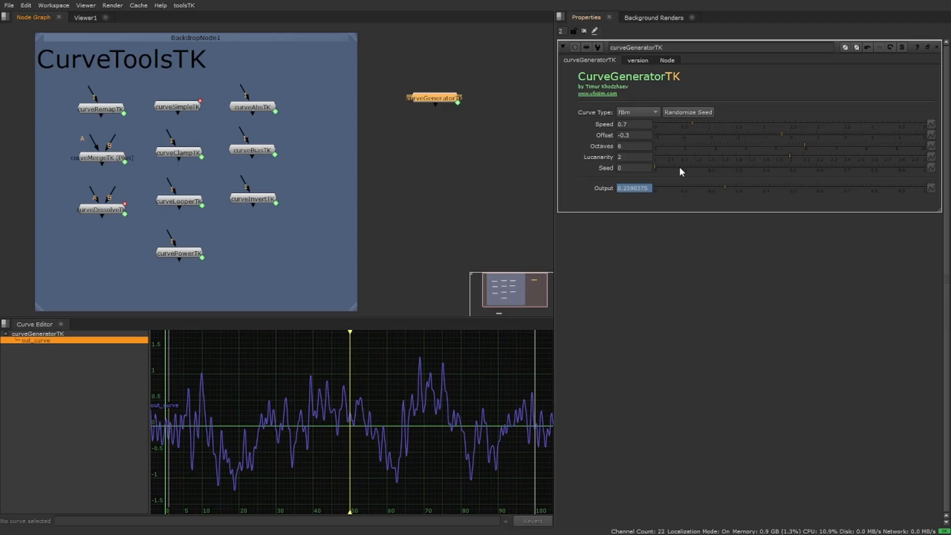
pyautogui.click(97, 110)
pyautogui.moveTo(97, 110); pyautogui.dragTo(438, 133)
# Open curveRemapTK's properties and set its Min to about 0 and Max to 1.57.
pyautogui.doubleClick(438, 130)
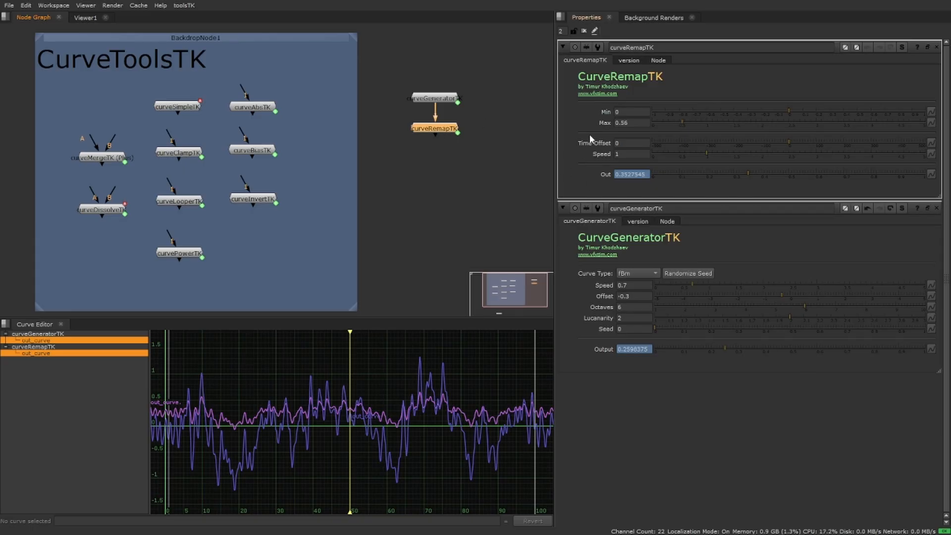
pyautogui.click(717, 123)
pyautogui.moveTo(718, 122); pyautogui.dragTo(809, 119)
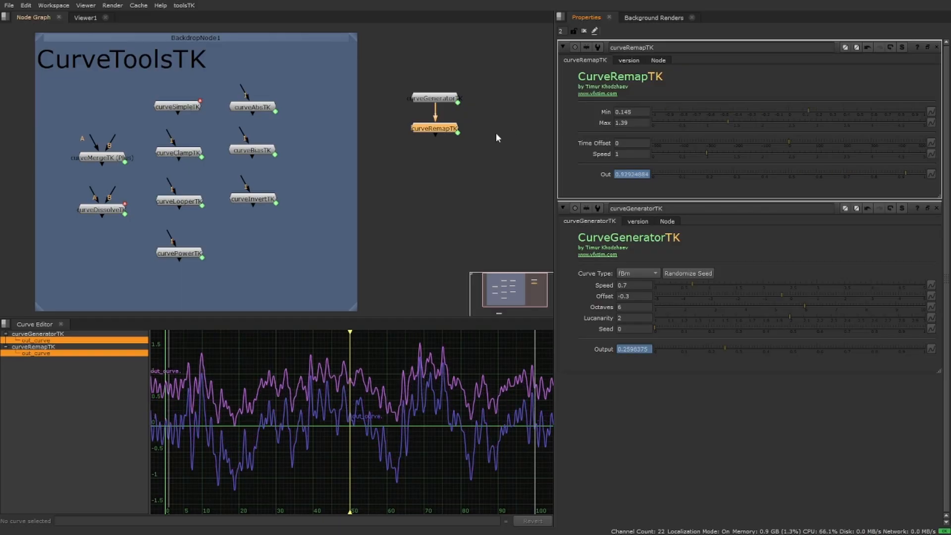
pyautogui.moveTo(442, 129); pyautogui.dragTo(442, 127)
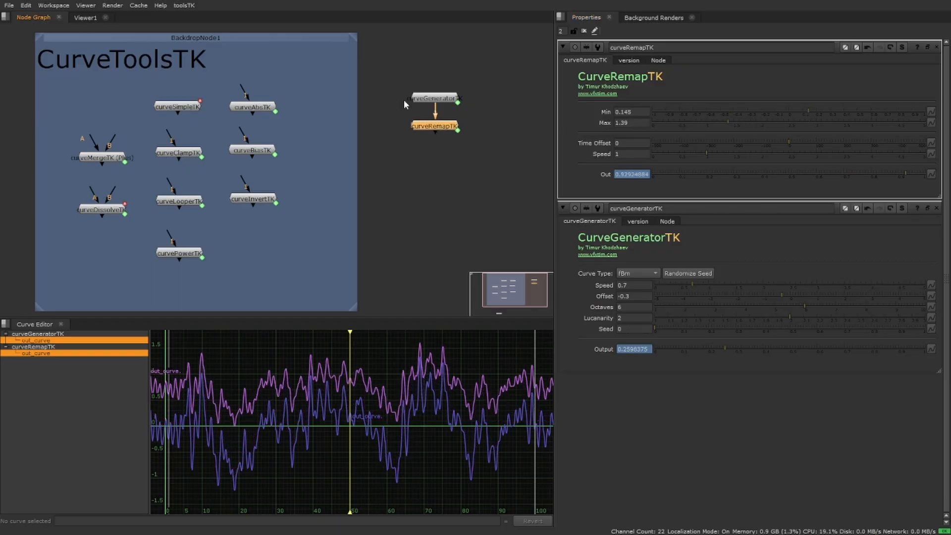
pyautogui.click(430, 100)
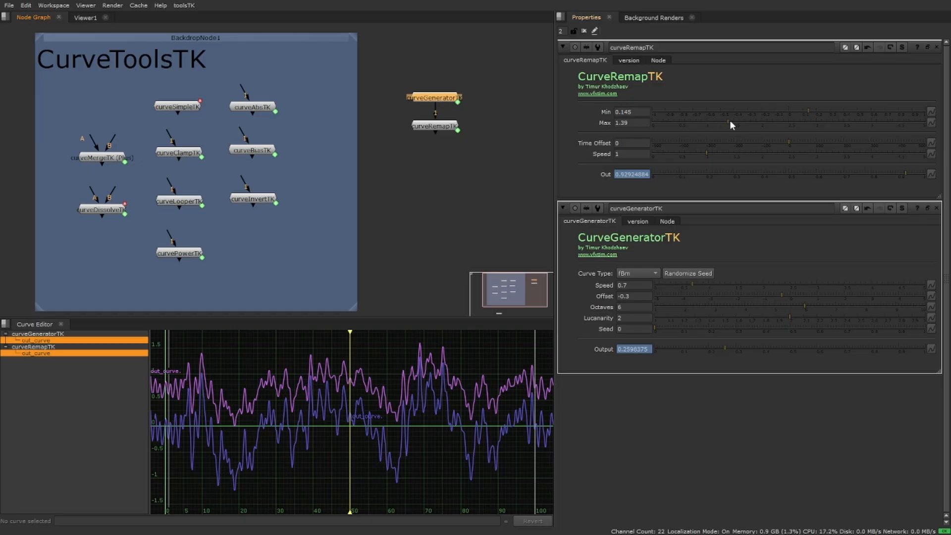
pyautogui.moveTo(730, 121)
pyautogui.mouseDown()
pyautogui.moveTo(869, 123)
pyautogui.moveTo(678, 116)
pyautogui.moveTo(575, 127)
pyautogui.moveTo(796, 125)
pyautogui.moveTo(665, 133)
pyautogui.moveTo(758, 131)
pyautogui.moveTo(736, 130)
pyautogui.mouseUp()
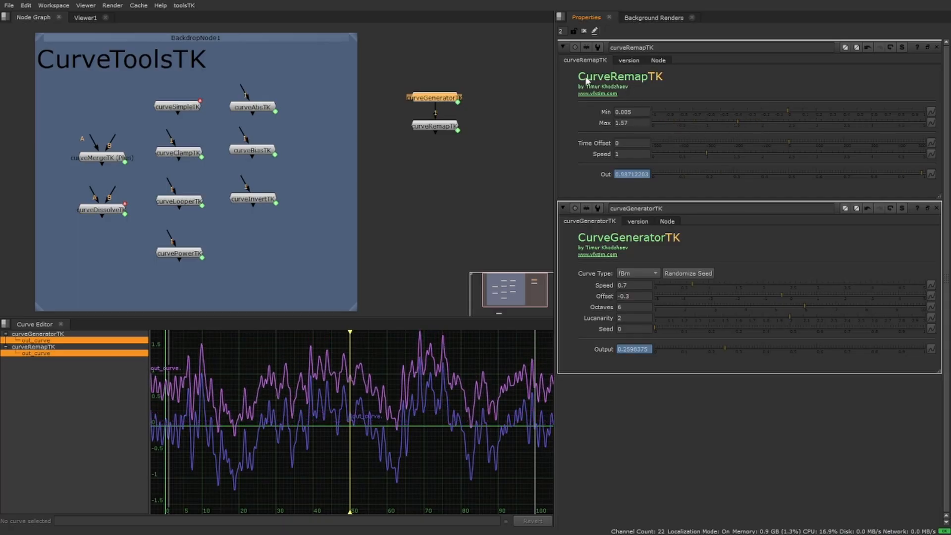
# Set curveRemapTK's time offset to -2 and speed to 1.05, and close the open node properties.
pyautogui.moveTo(786, 145)
pyautogui.mouseDown()
pyautogui.moveTo(762, 144)
pyautogui.moveTo(799, 142)
pyautogui.moveTo(788, 142)
pyautogui.mouseUp()
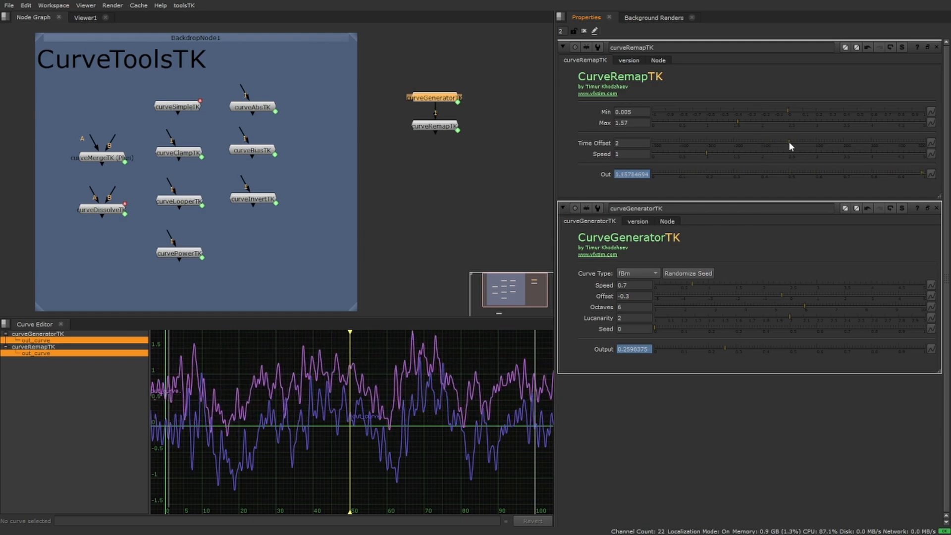
pyautogui.click(718, 153)
pyautogui.moveTo(713, 152); pyautogui.dragTo(709, 152)
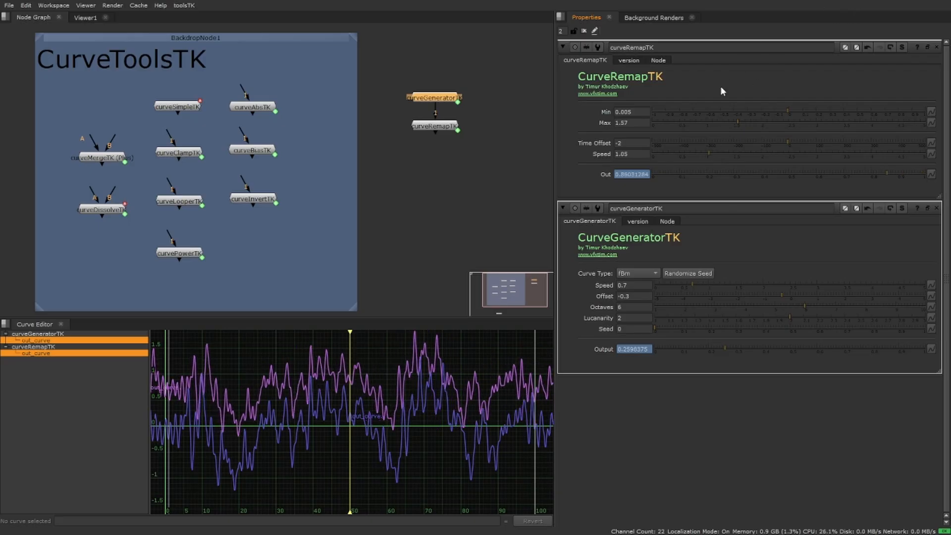
pyautogui.click(936, 47)
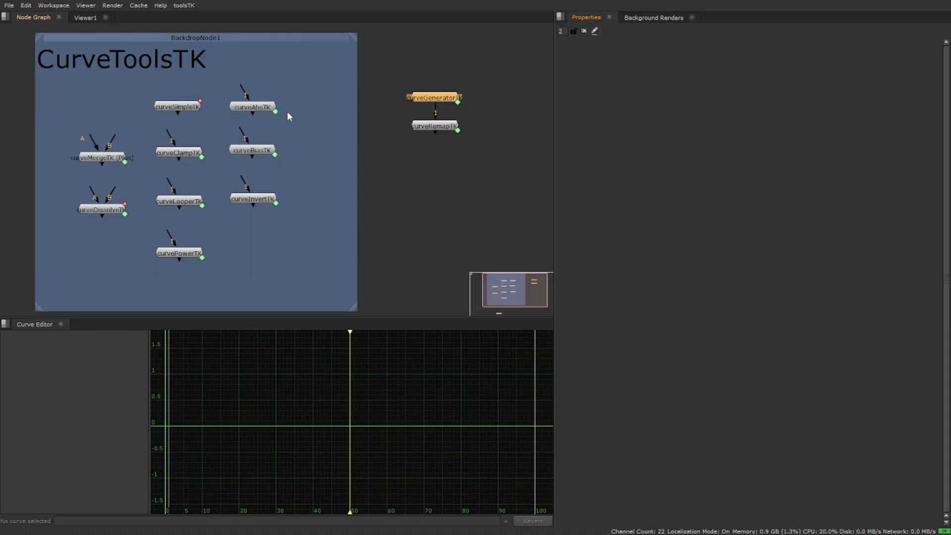
# Take the curveClampTK node out of the backdrop and connect it below curveRemapTK.
pyautogui.moveTo(243, 107)
pyautogui.mouseDown()
pyautogui.moveTo(266, 113)
pyautogui.moveTo(254, 115)
pyautogui.mouseUp()
pyautogui.moveTo(178, 153); pyautogui.dragTo(427, 128)
pyautogui.moveTo(428, 163); pyautogui.dragTo(434, 155)
# Open curveClampTK's properties and set its Min to 0.27 and Max to 1.15.
pyautogui.doubleClick(435, 155)
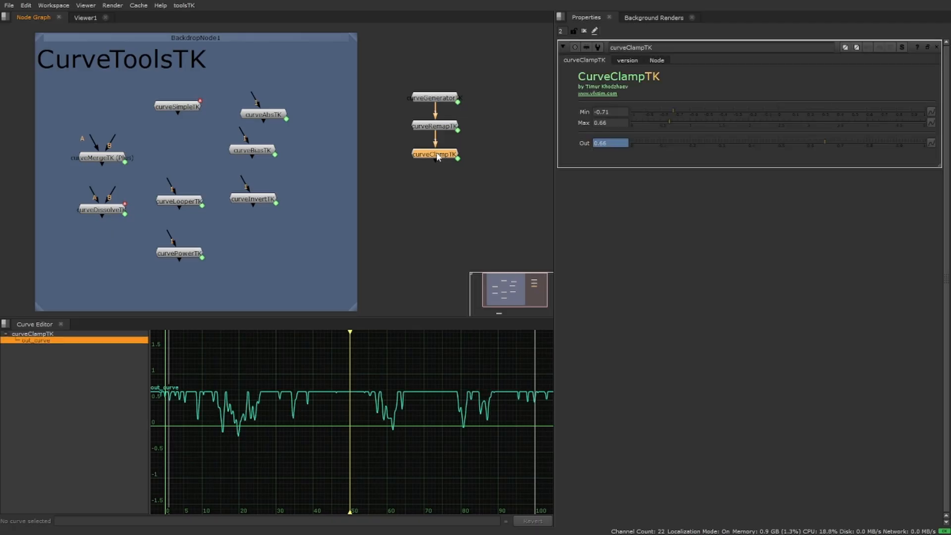
pyautogui.moveTo(675, 108)
pyautogui.mouseDown()
pyautogui.moveTo(689, 121)
pyautogui.moveTo(677, 121)
pyautogui.moveTo(710, 111)
pyautogui.mouseUp()
pyautogui.click(671, 121)
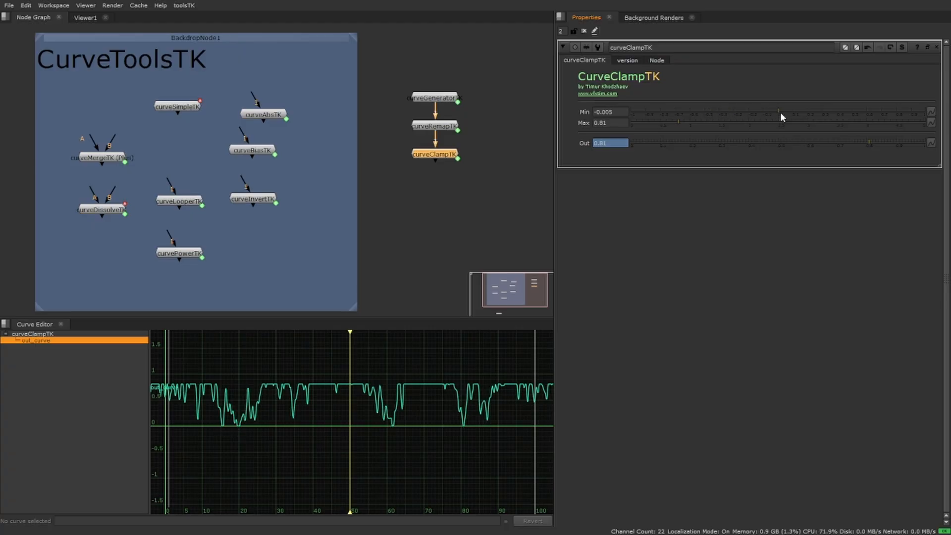
pyautogui.moveTo(780, 112); pyautogui.dragTo(817, 114)
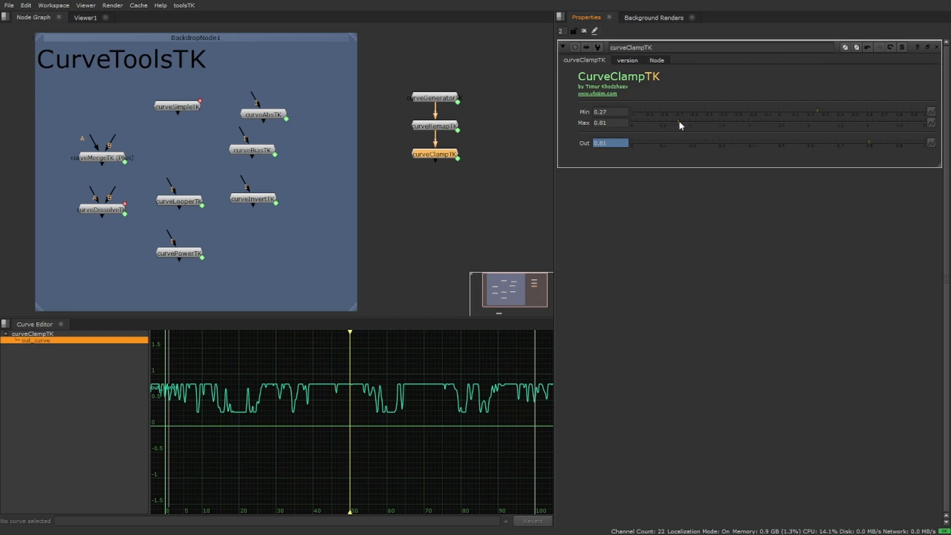
pyautogui.moveTo(679, 121)
pyautogui.mouseDown()
pyautogui.moveTo(707, 119)
pyautogui.moveTo(697, 119)
pyautogui.mouseUp()
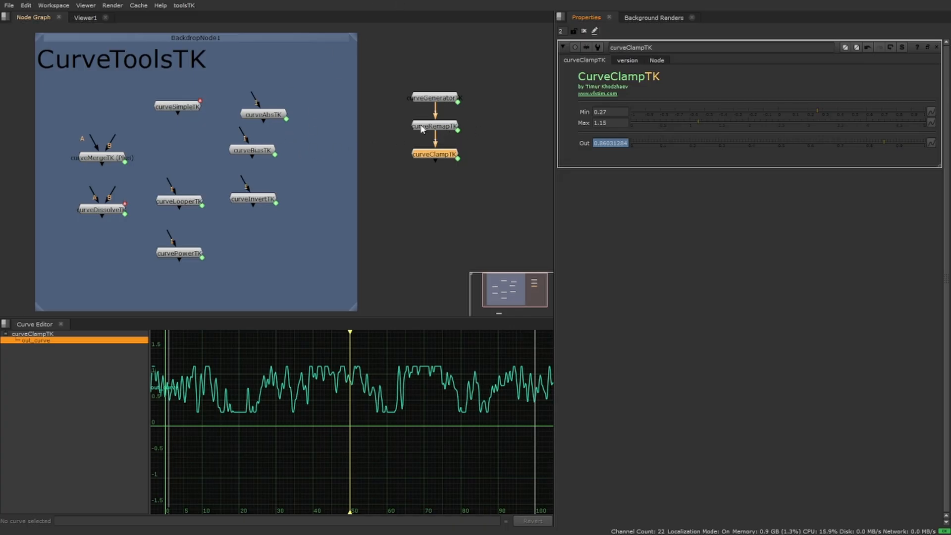
# Paste a copy of curveRemapTK below curveClampTK and space the nodes in the chain evenly.
pyautogui.click(448, 127)
pyautogui.hotkey('ctrl', 'c')
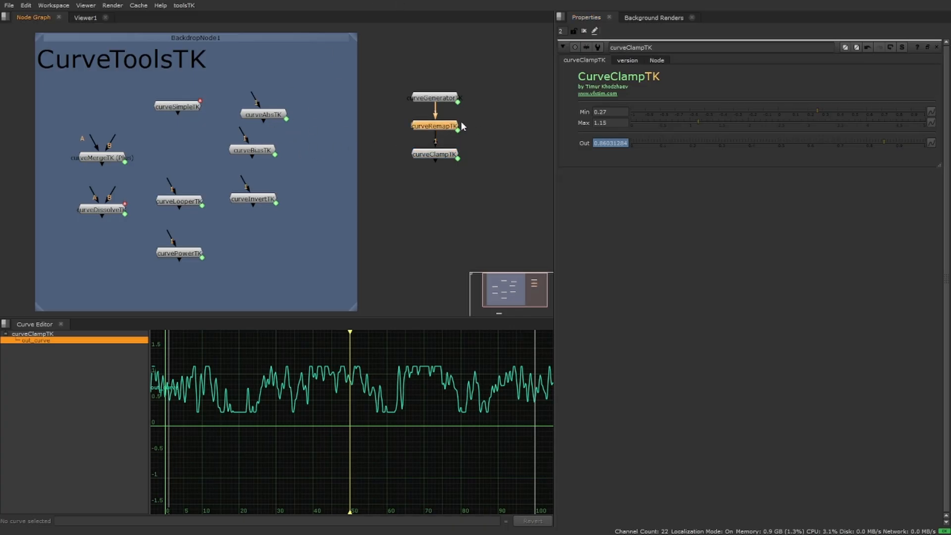
pyautogui.click(445, 160)
pyautogui.click(440, 156)
pyautogui.hotkey('ctrl', 'v')
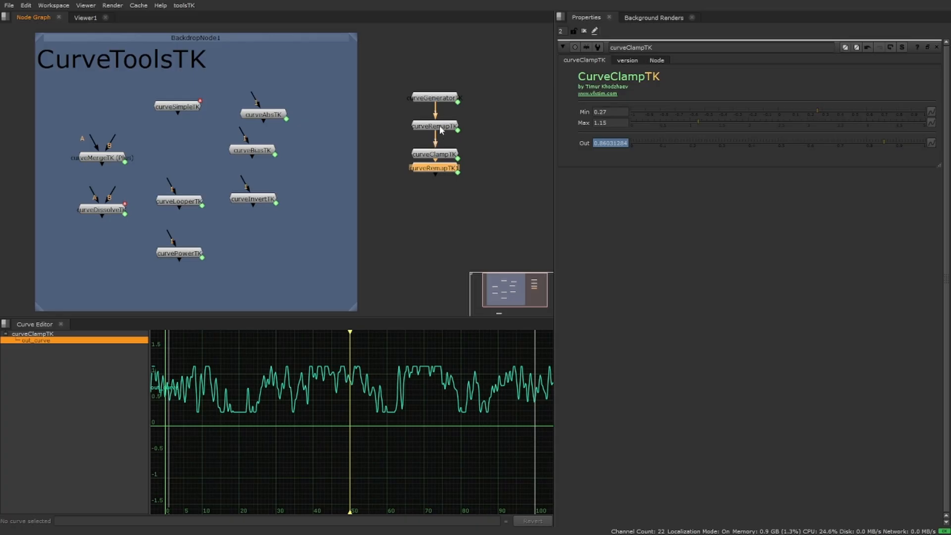
pyautogui.moveTo(444, 127); pyautogui.dragTo(444, 122)
pyautogui.moveTo(438, 155); pyautogui.dragTo(438, 146)
# Set the copied remap node's Min to -2.9 and Max to 0.37, and close its properties.
pyautogui.click(437, 169)
pyautogui.doubleClick(436, 168)
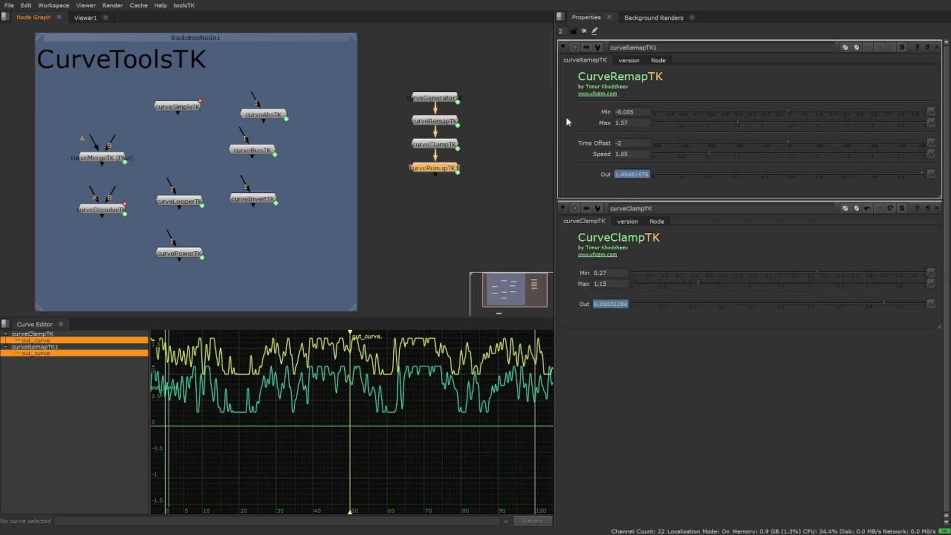
pyautogui.moveTo(720, 122); pyautogui.dragTo(684, 123)
pyautogui.moveTo(780, 111); pyautogui.dragTo(575, 129)
pyautogui.moveTo(633, 113); pyautogui.dragTo(470, 118, button='middle')
pyautogui.moveTo(684, 123); pyautogui.dragTo(673, 122)
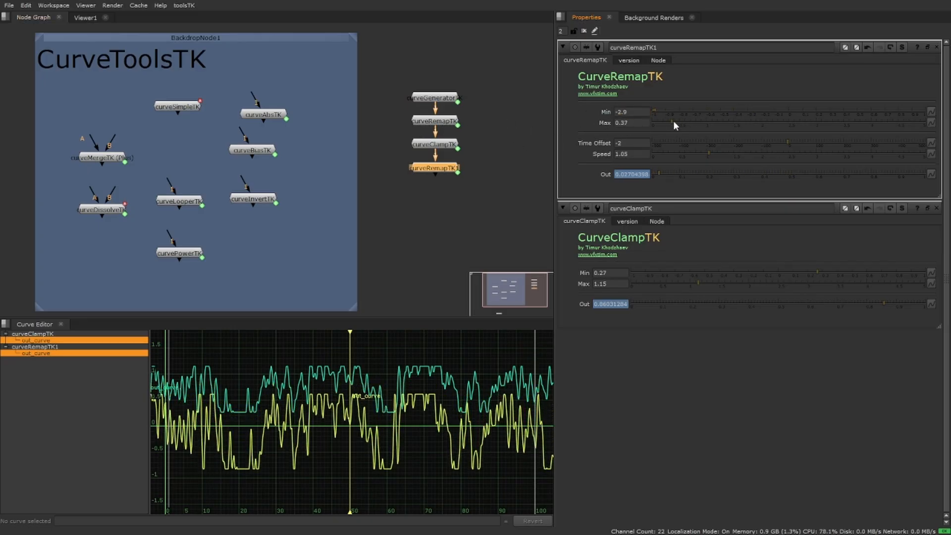
pyautogui.click(936, 47)
# Connect curveAbsTK below the copied remap node and view it, keeping only the copied remap's properties open.
pyautogui.moveTo(355, 155); pyautogui.dragTo(478, 233)
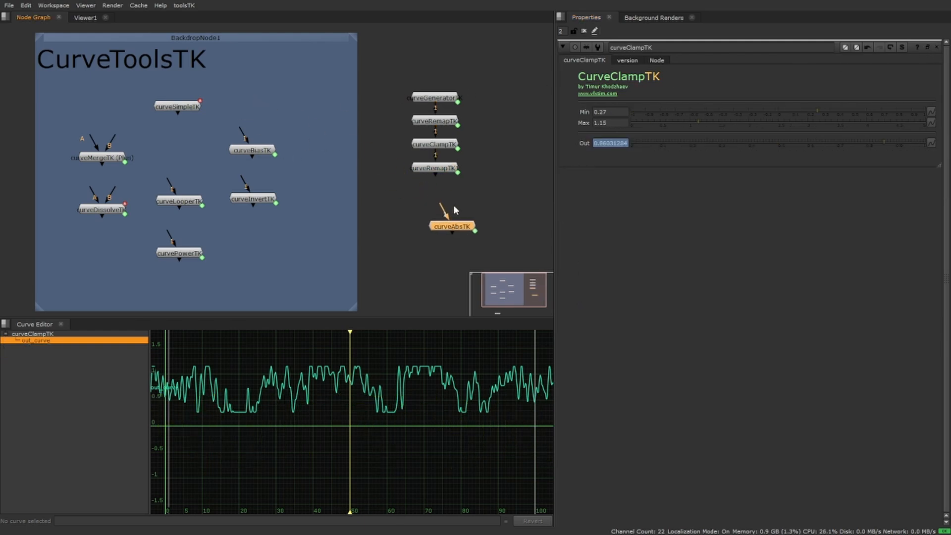
pyautogui.click(439, 203)
pyautogui.doubleClick(429, 169)
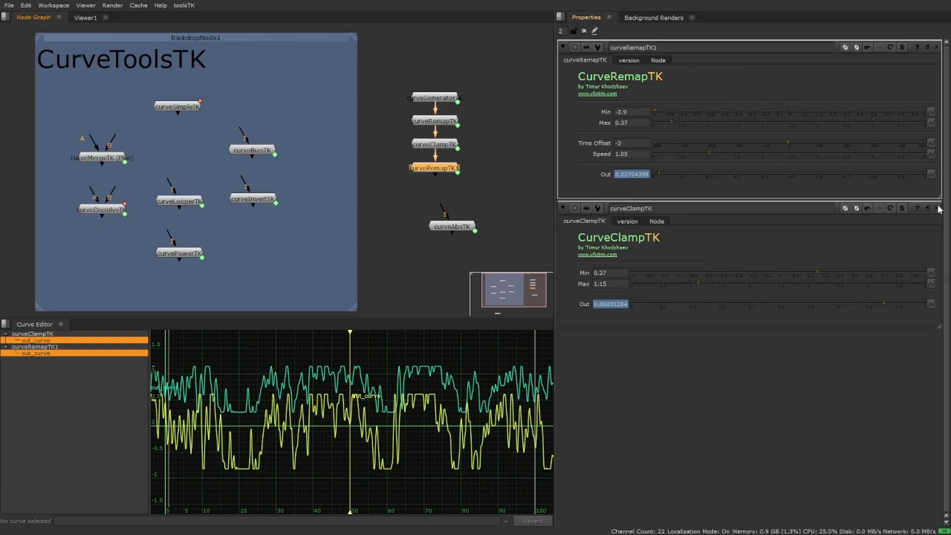
pyautogui.click(936, 208)
pyautogui.moveTo(464, 226); pyautogui.dragTo(433, 169)
pyautogui.press('1')
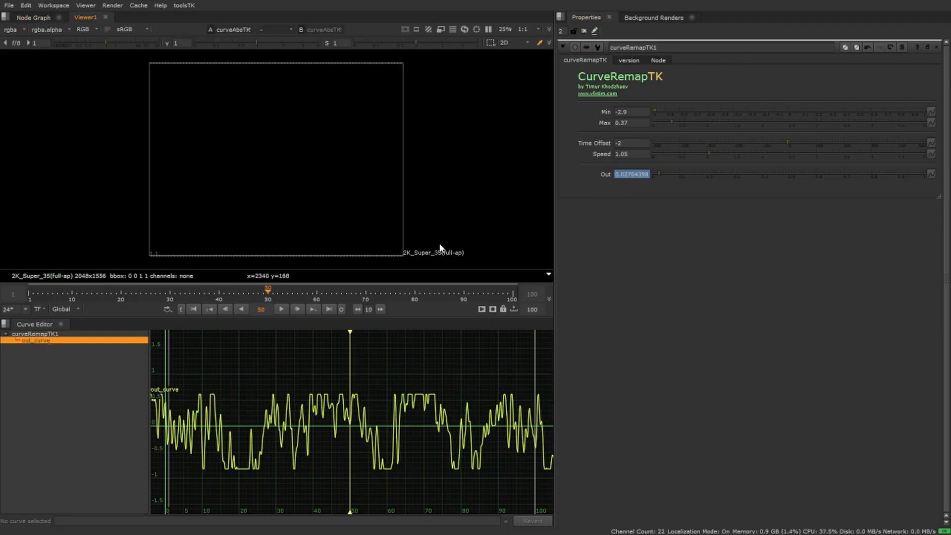
# Keep only curveAbsTK's properties open and toggle the node off and on to compare its curve.
pyautogui.click(33, 17)
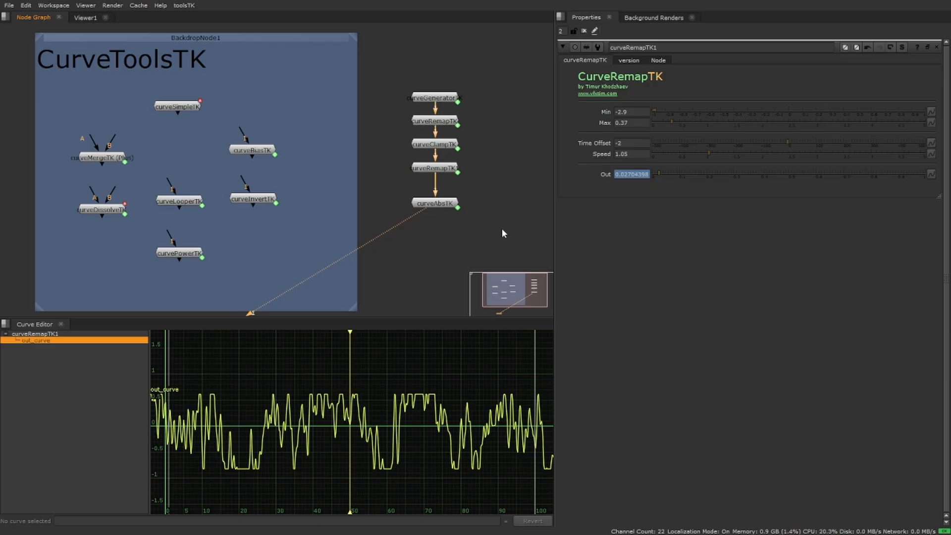
pyautogui.doubleClick(449, 204)
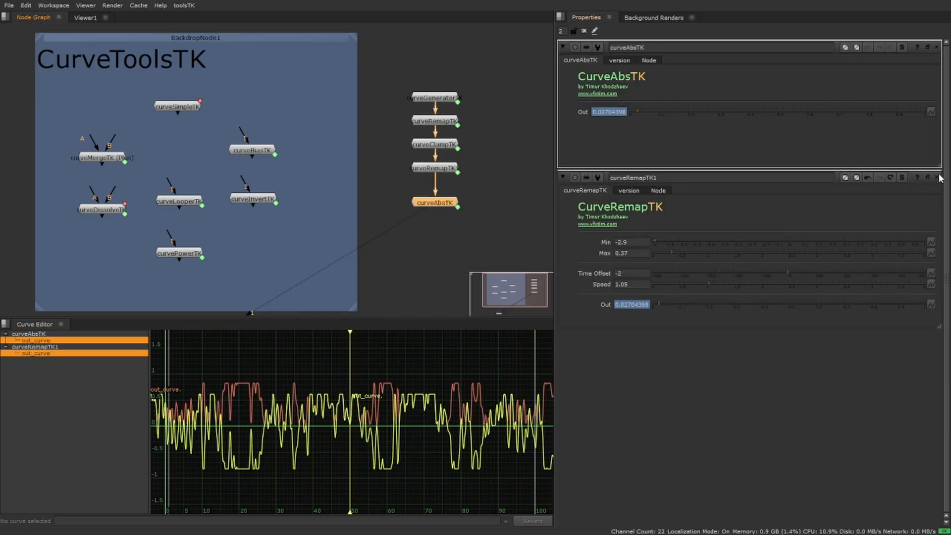
pyautogui.click(938, 177)
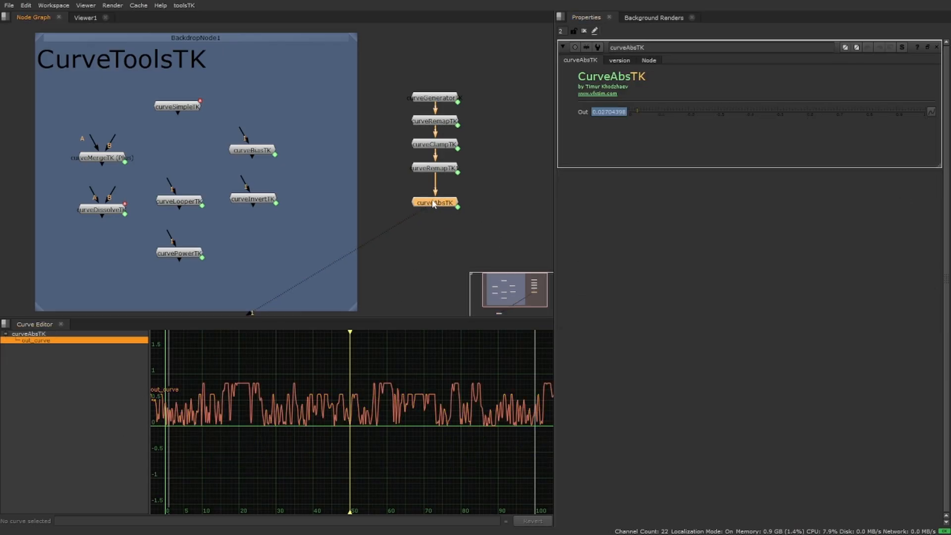
pyautogui.click(437, 169)
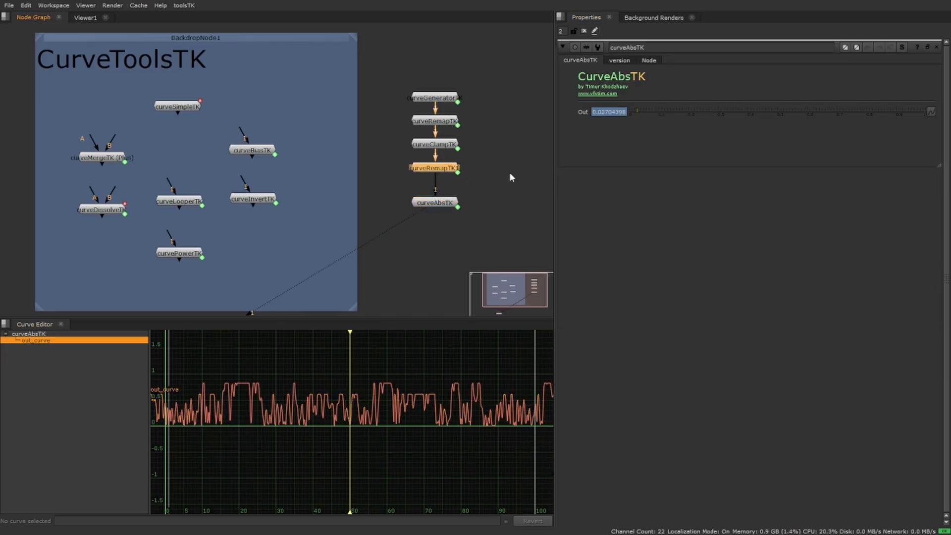
pyautogui.click(936, 47)
pyautogui.doubleClick(438, 203)
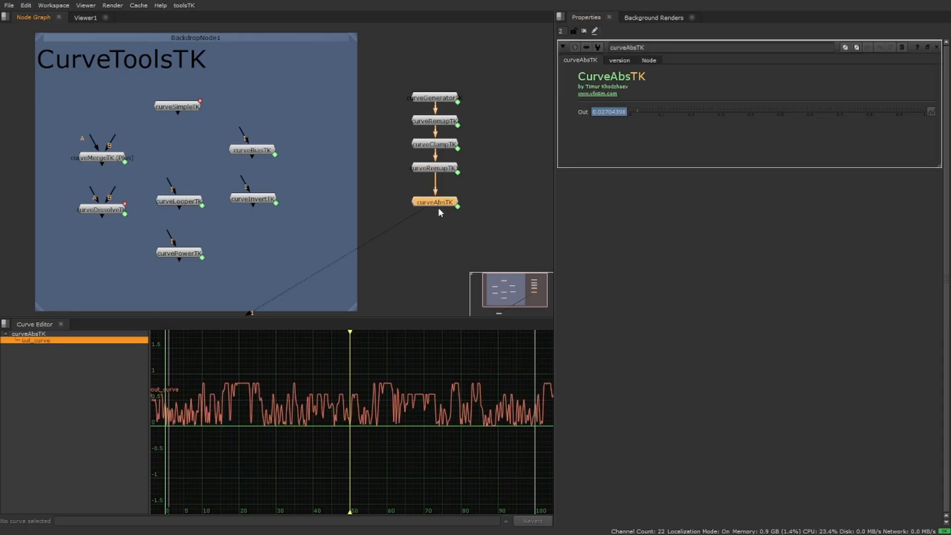
pyautogui.press('d')
pyautogui.press('d')
# Even out the spacing of the copied remap and curveAbsTK nodes, and connect curveMergeTK below curveAbsTK through its B input.
pyautogui.click(438, 170)
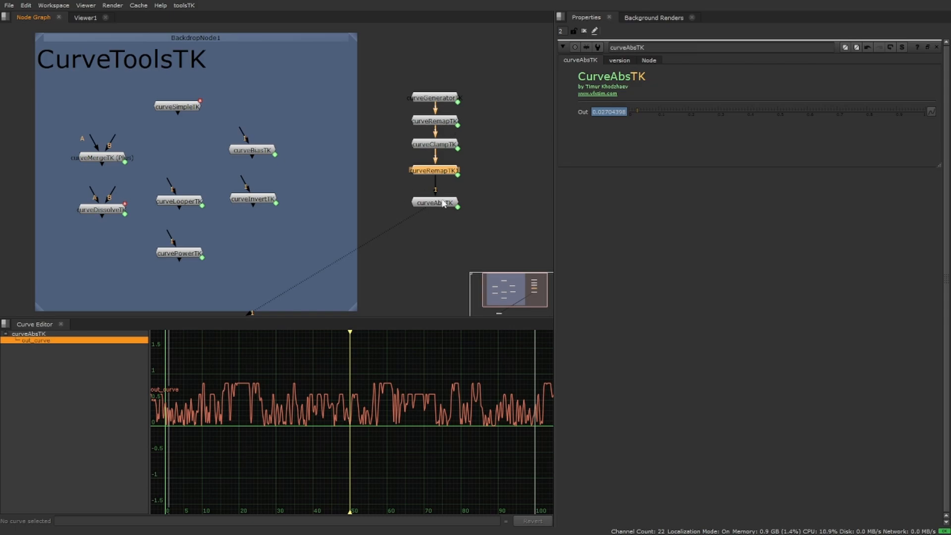
pyautogui.moveTo(445, 207); pyautogui.dragTo(444, 204)
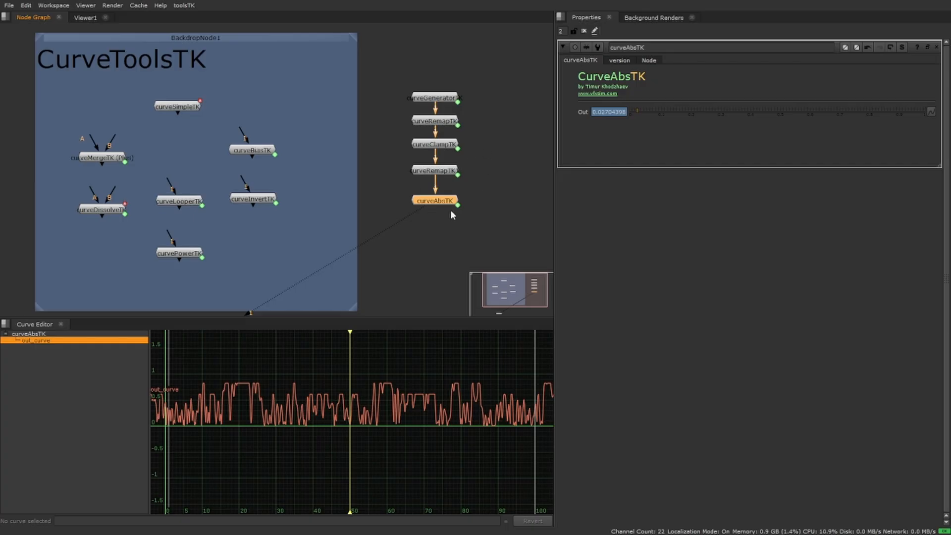
pyautogui.moveTo(439, 201); pyautogui.dragTo(439, 198)
pyautogui.moveTo(482, 181); pyautogui.dragTo(462, 167, button='middle')
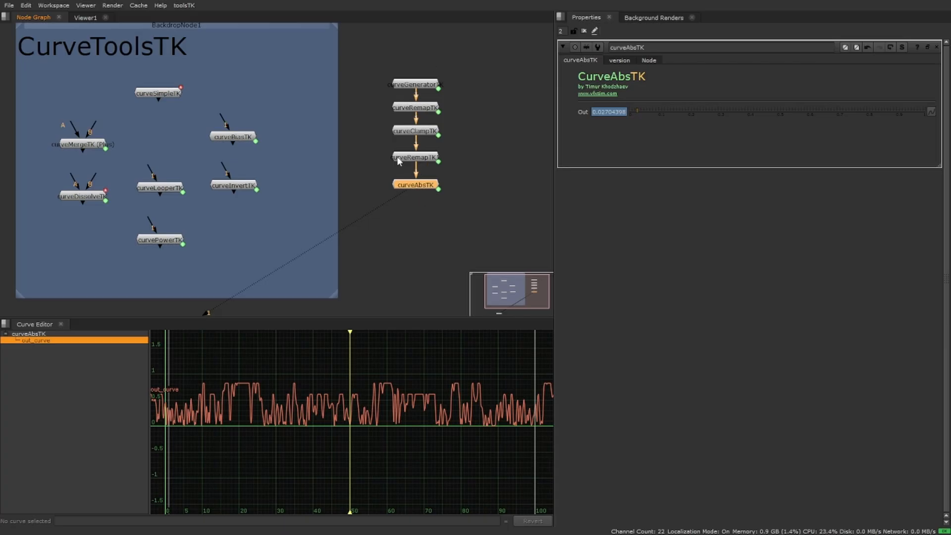
pyautogui.moveTo(76, 145); pyautogui.dragTo(418, 187)
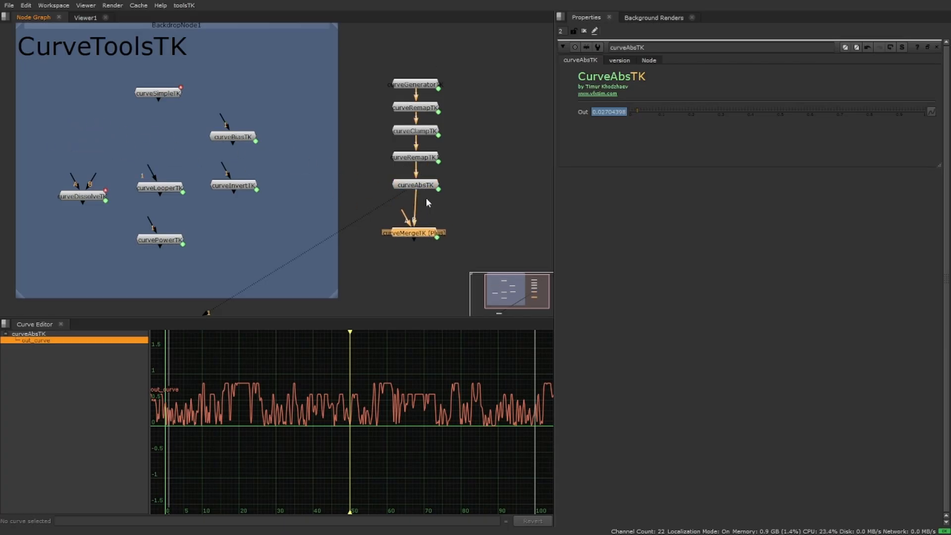
# Paste a copy of curveGeneratorTK as a separate, unconnected node beside the top of the chain.
pyautogui.click(427, 87)
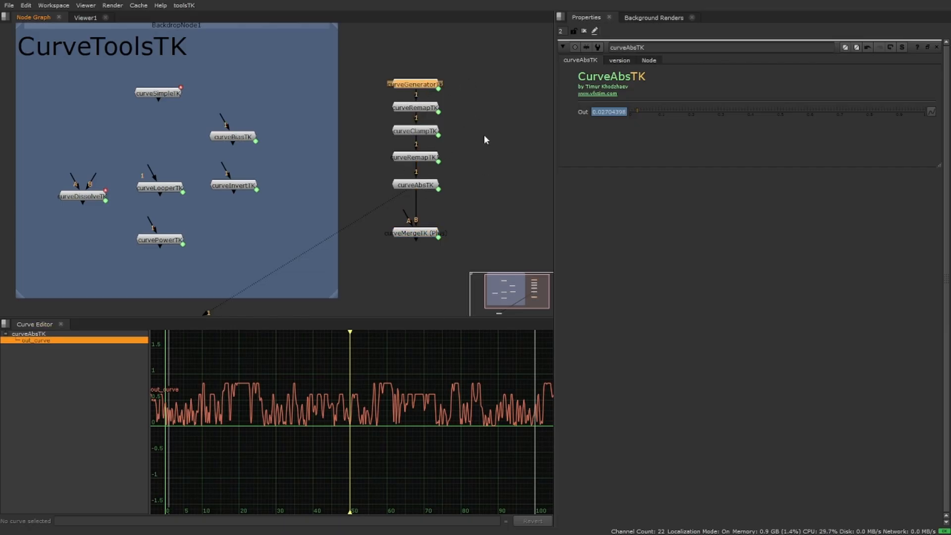
pyautogui.doubleClick(424, 157)
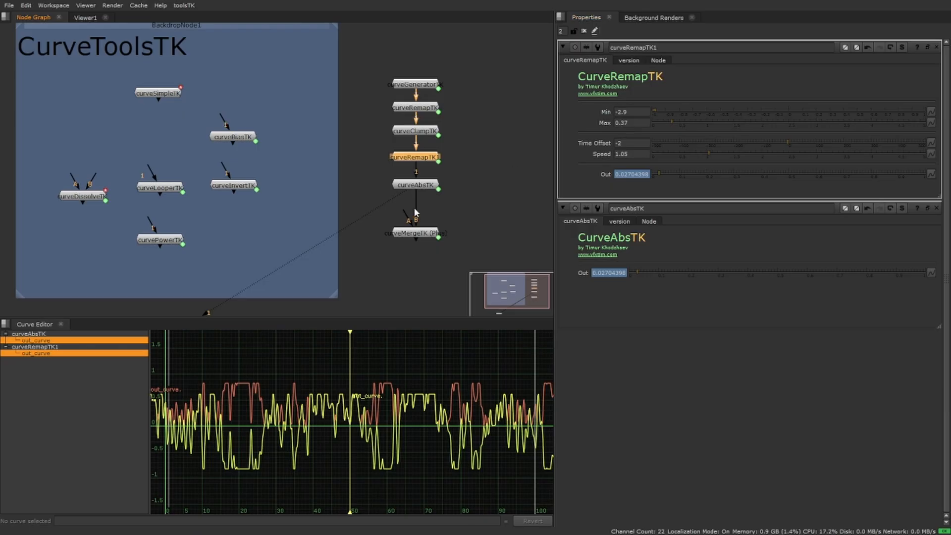
pyautogui.click(417, 85)
pyautogui.hotkey('ctrl', 'c')
pyautogui.moveTo(471, 97); pyautogui.dragTo(406, 102, button='middle')
pyautogui.click(445, 86)
pyautogui.hotkey('ctrl', 'v')
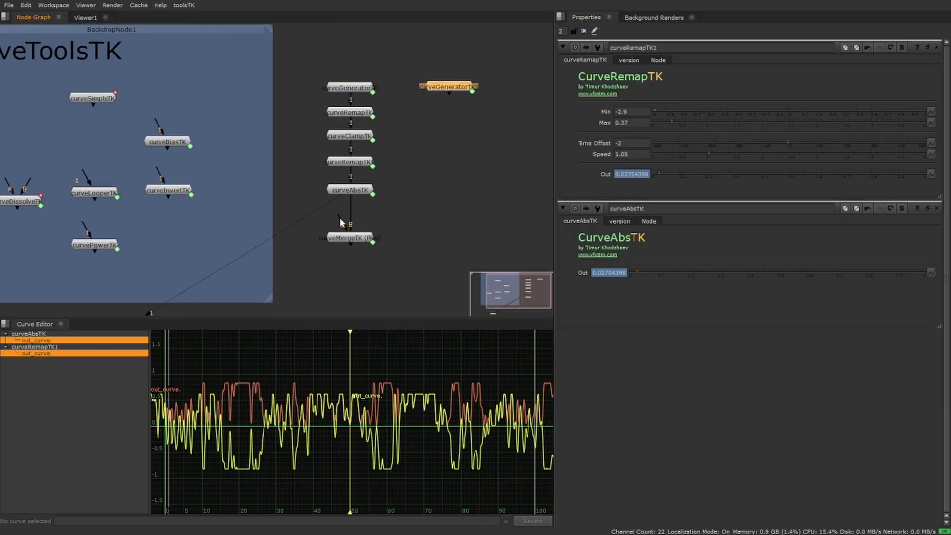
# Keep only the copied generator's properties open and set its Curve Type to Sin and Speed to 0.43.
pyautogui.doubleClick(454, 89)
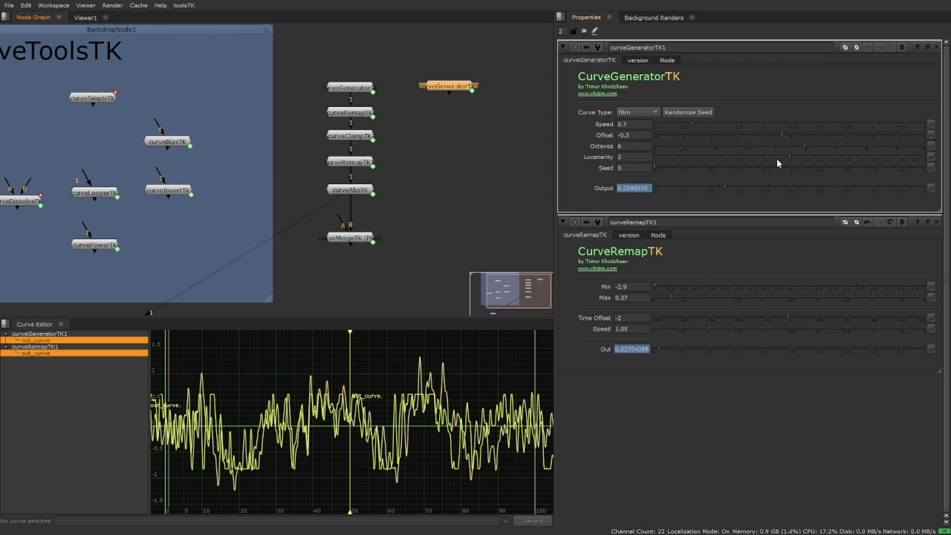
pyautogui.click(936, 220)
pyautogui.click(655, 113)
pyautogui.click(641, 98)
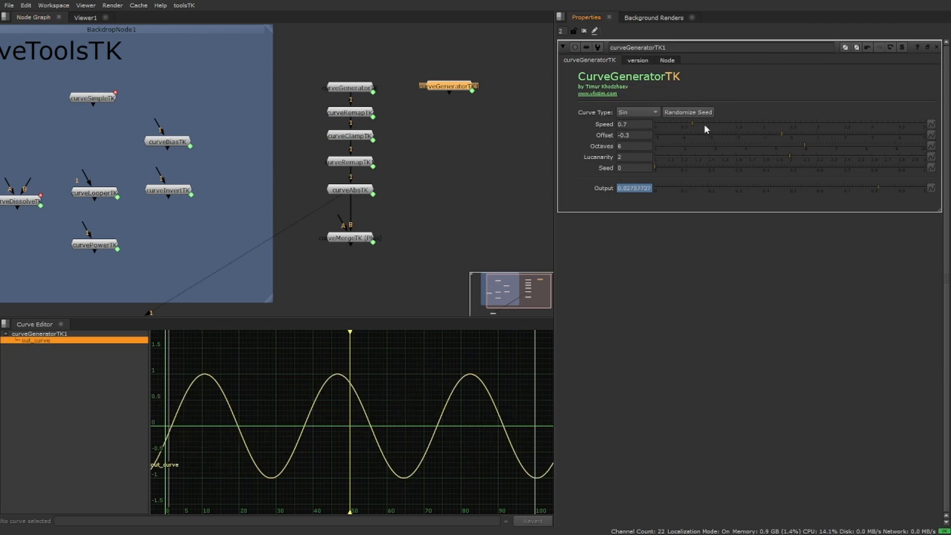
pyautogui.moveTo(684, 124); pyautogui.dragTo(675, 124)
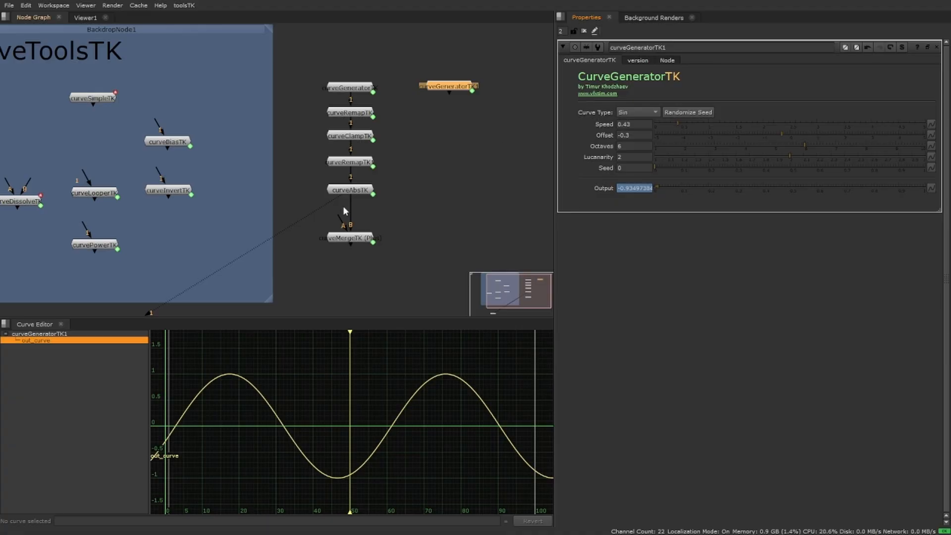
# Connect curveMergeTK's A input to the copied generator and set the merge Operation to Minus (B-A).
pyautogui.moveTo(344, 207); pyautogui.dragTo(448, 90)
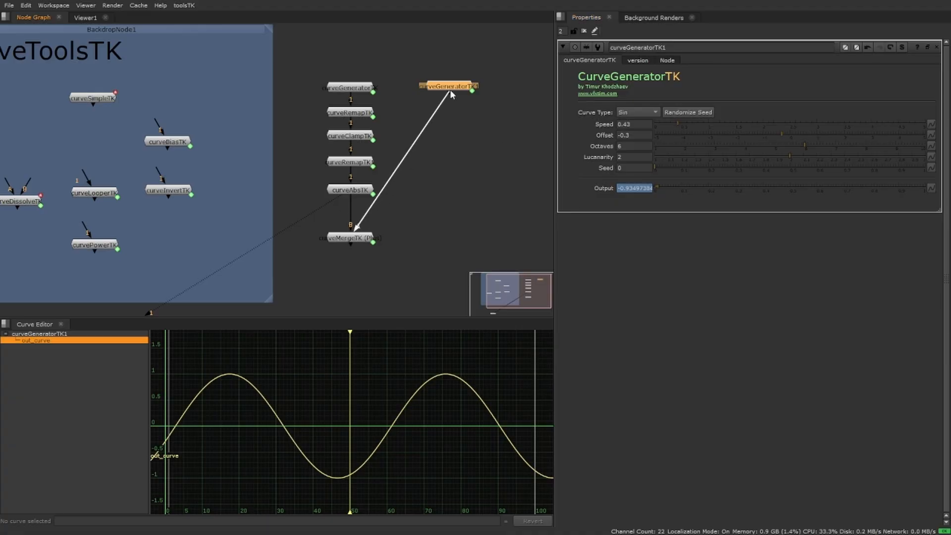
pyautogui.doubleClick(351, 239)
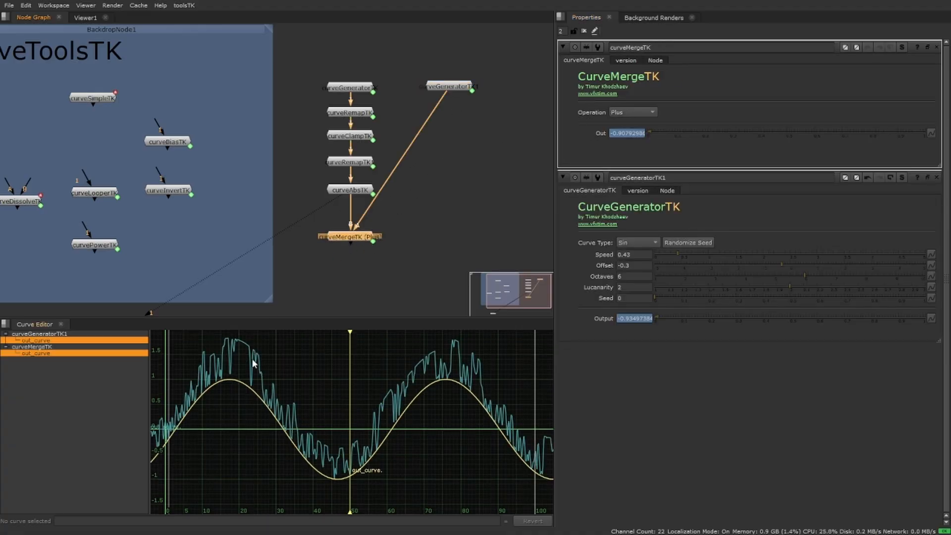
pyautogui.click(648, 114)
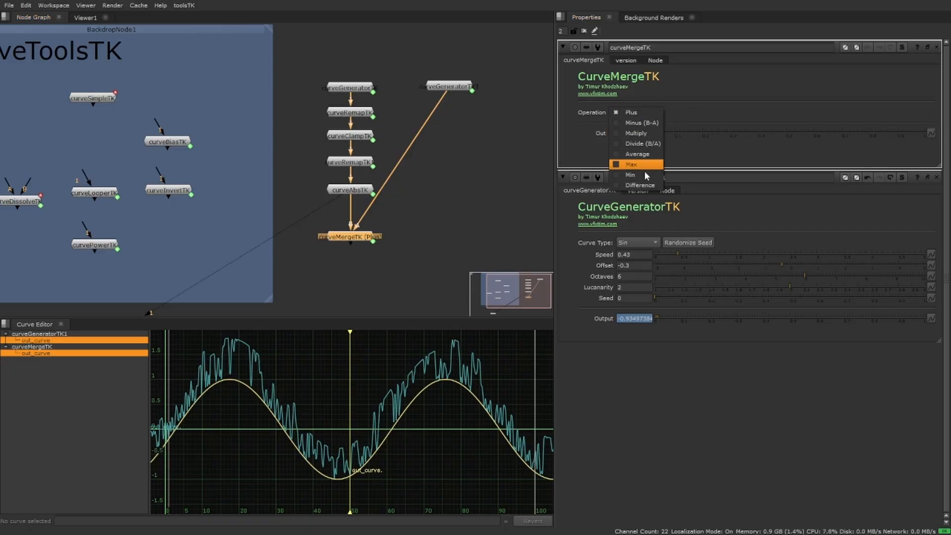
pyautogui.click(644, 123)
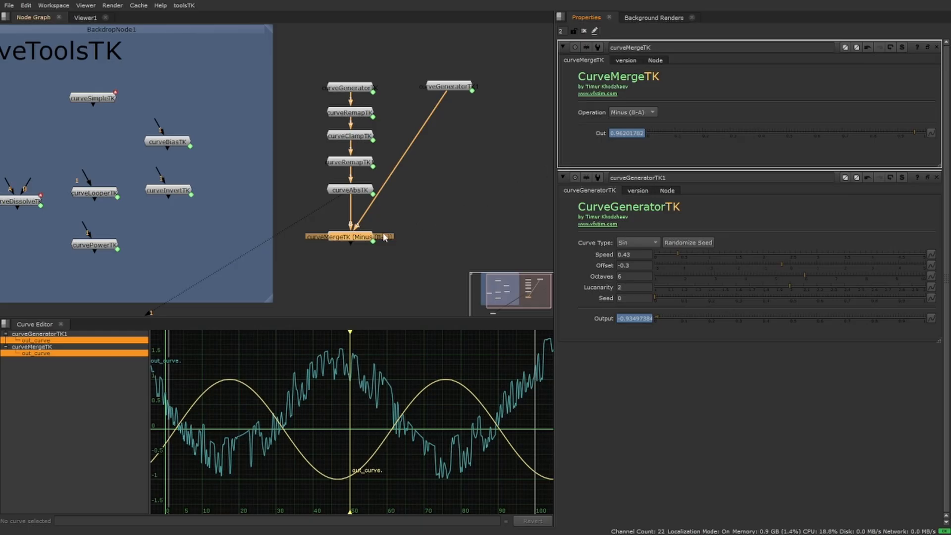
# Swap curveMergeTK's A and B inputs and set its Operation to Multiply.
pyautogui.hotkey('shift', 'x')
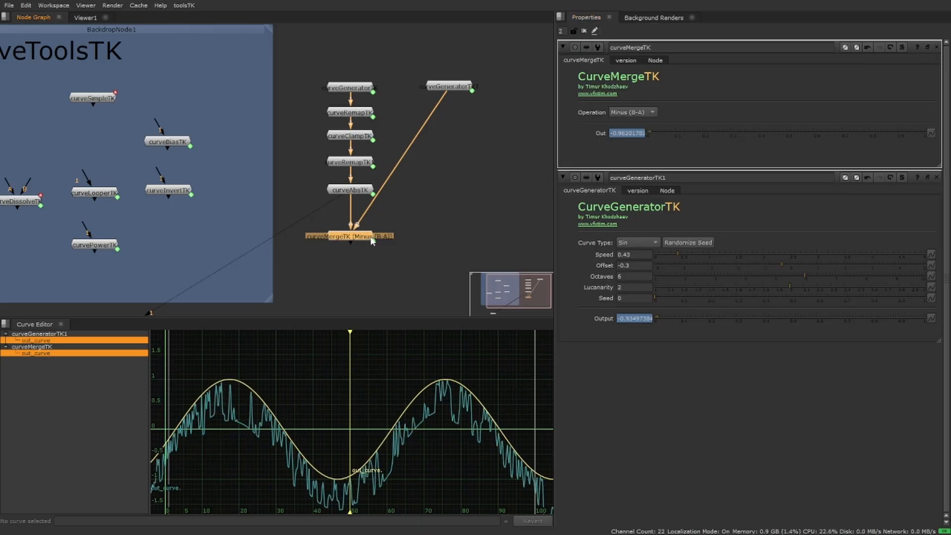
pyautogui.hotkey('shift', 'x')
pyautogui.hotkey('shift', 'x')
pyautogui.click(650, 112)
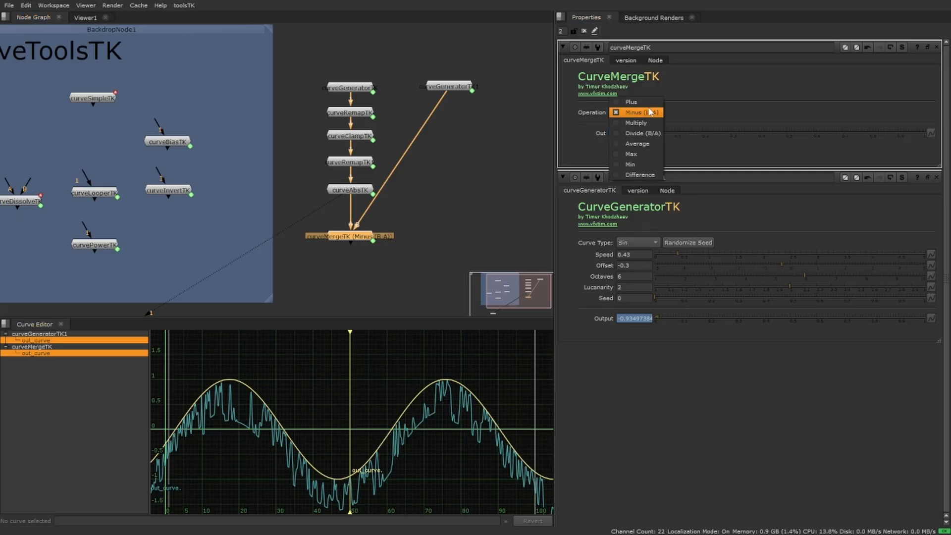
pyautogui.click(651, 122)
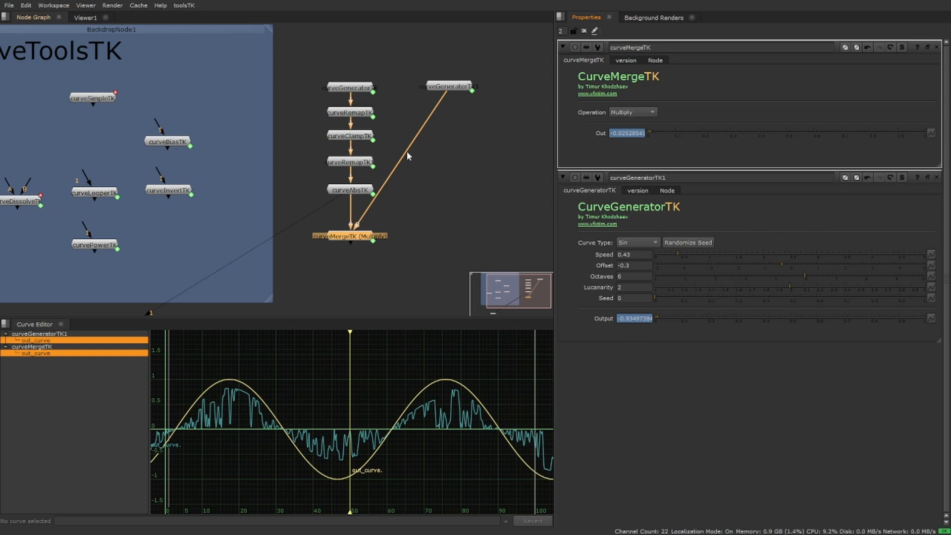
# Paste a copy of the first curveRemapTK below the second generator and set its Min to -0.21 and Max to 1.63.
pyautogui.click(363, 113)
pyautogui.hotkey('ctrl', 'c')
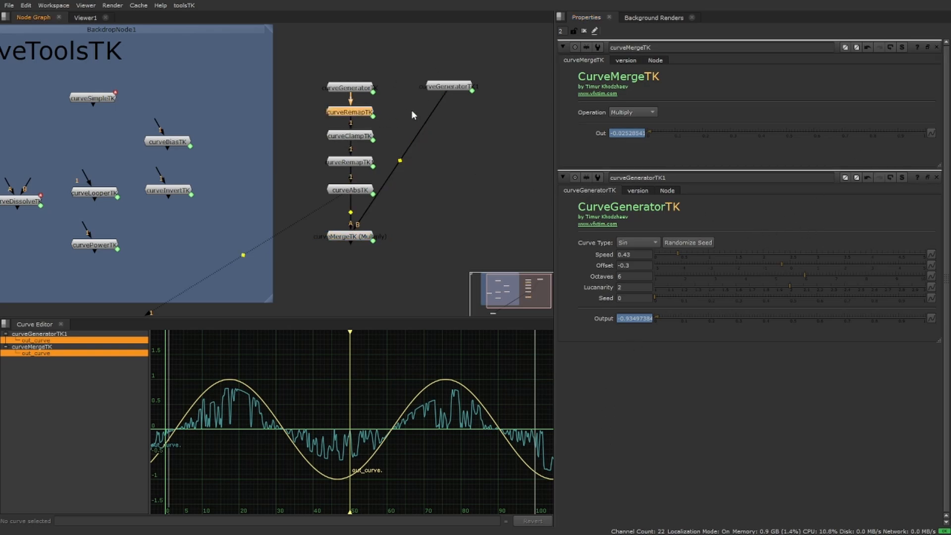
pyautogui.click(457, 88)
pyautogui.hotkey('ctrl', 'v')
pyautogui.doubleClick(454, 101)
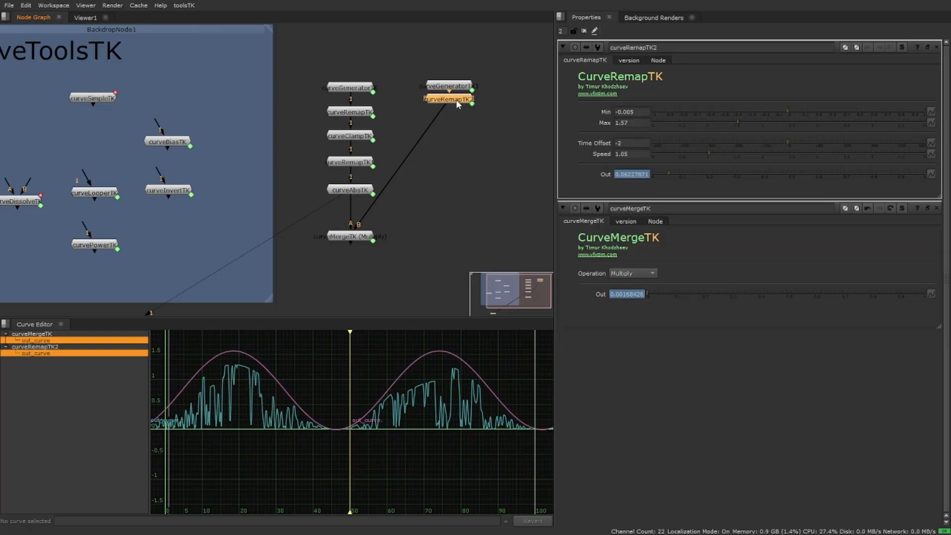
pyautogui.moveTo(792, 110); pyautogui.dragTo(738, 129)
pyautogui.moveTo(455, 162)
pyautogui.mouseDown(button='middle')
pyautogui.moveTo(438, 157)
pyautogui.moveTo(456, 162)
pyautogui.mouseUp(button='middle')
pyautogui.click(461, 166)
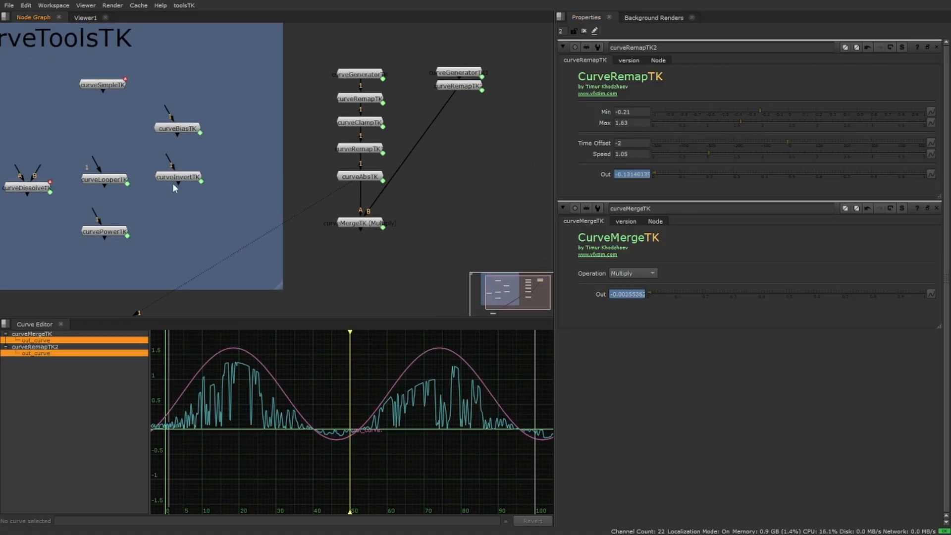
# Connect curveInvertTK closely below curveMergeTK and keep only its properties open.
pyautogui.moveTo(177, 184); pyautogui.dragTo(368, 261)
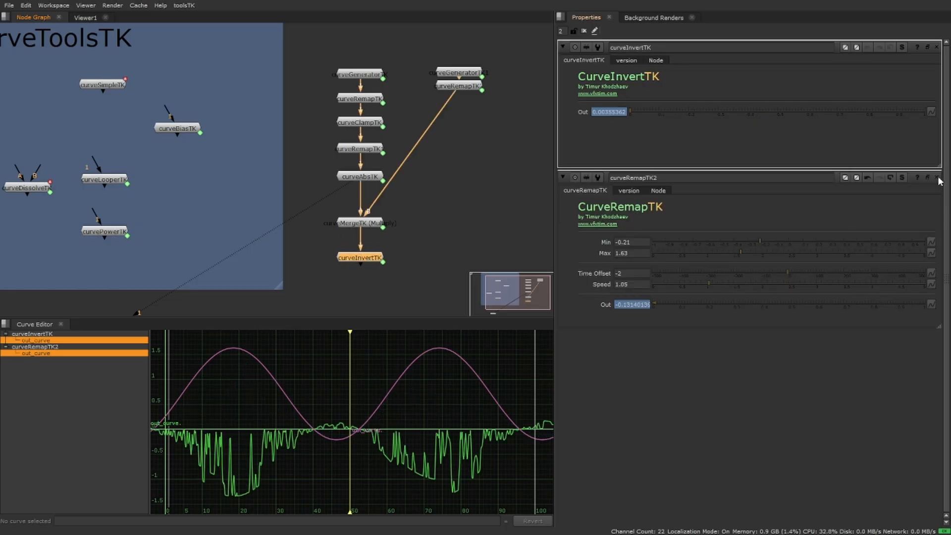
pyautogui.click(938, 179)
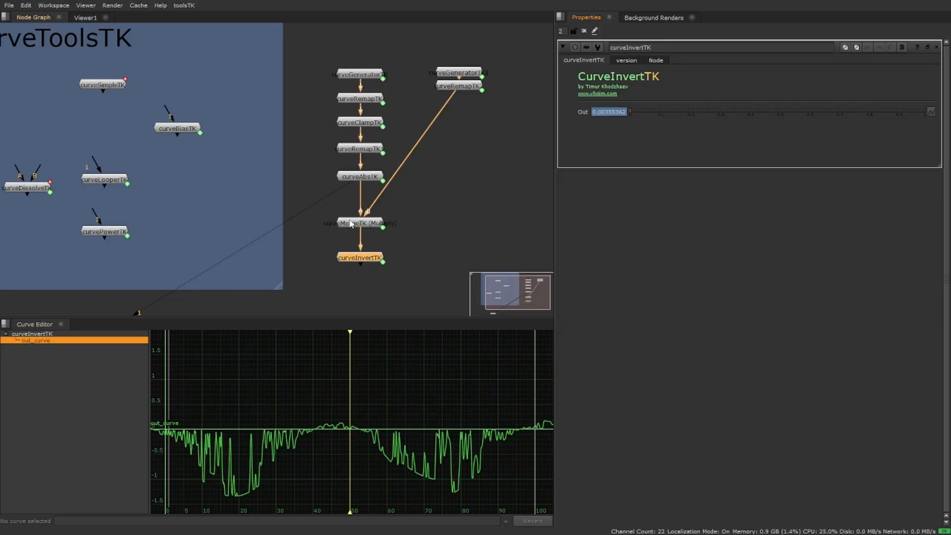
pyautogui.moveTo(369, 262); pyautogui.dragTo(364, 256)
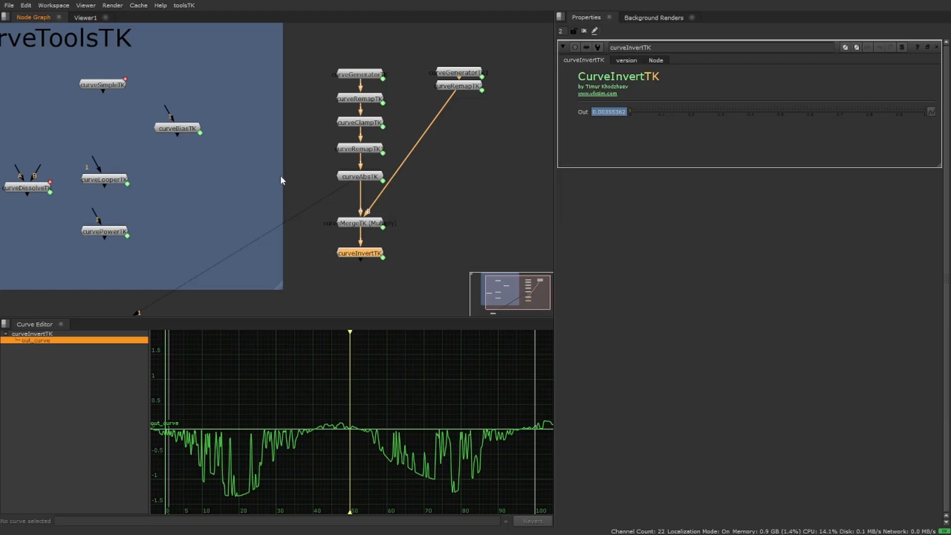
pyautogui.scroll(-2, 262, 169)
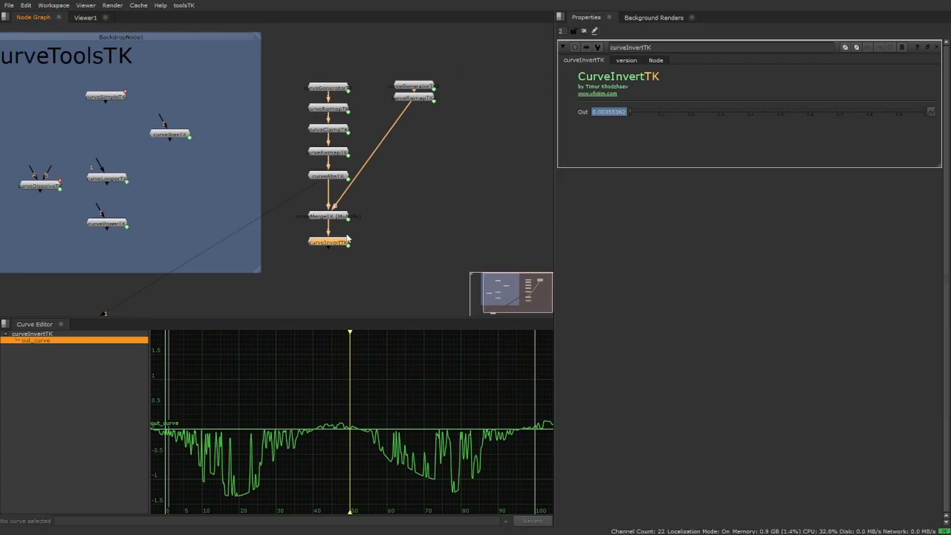
pyautogui.moveTo(337, 242); pyautogui.dragTo(337, 241)
# Move curveSimpleTK out of the backdrop to beside the second generator and open its properties.
pyautogui.moveTo(108, 97); pyautogui.dragTo(492, 93)
pyautogui.moveTo(491, 104); pyautogui.dragTo(450, 106, button='middle')
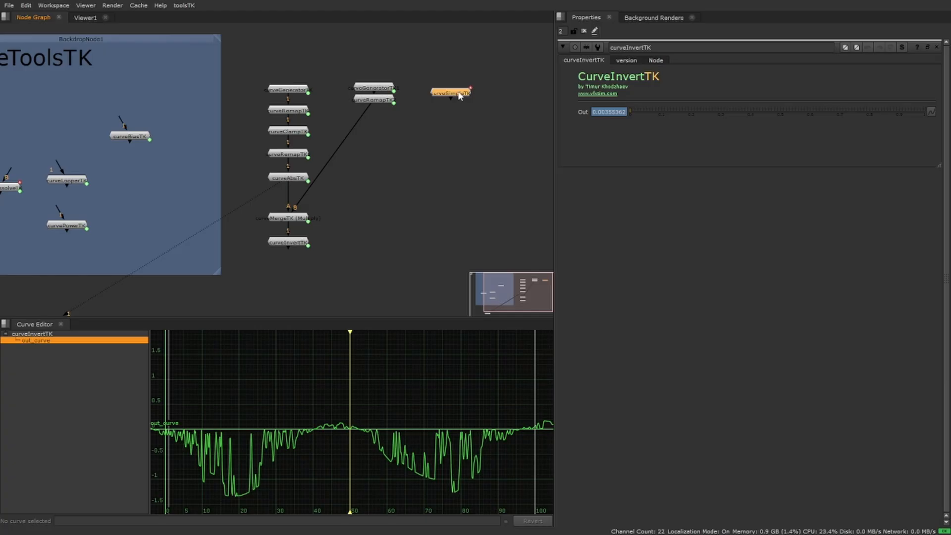
pyautogui.doubleClick(459, 95)
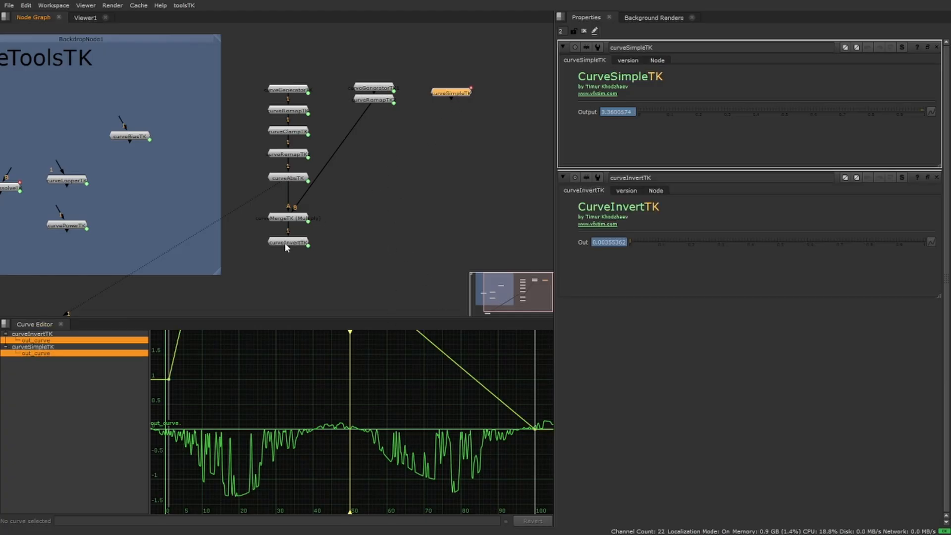
# Paste a copy of curveMergeTK below curveInvertTK, connect its free input to curveSimpleTK, and open its properties.
pyautogui.click(307, 218)
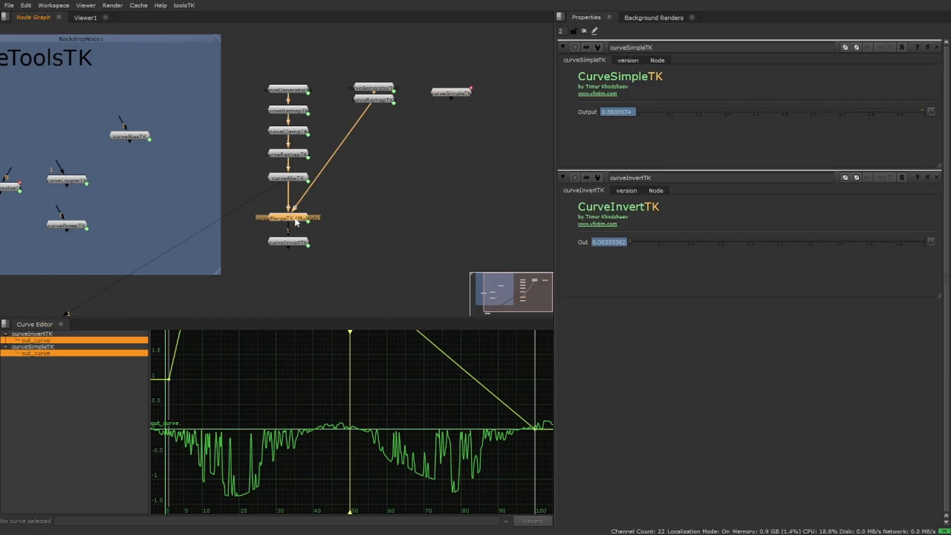
pyautogui.click(289, 245)
pyautogui.hotkey('ctrl', 'v')
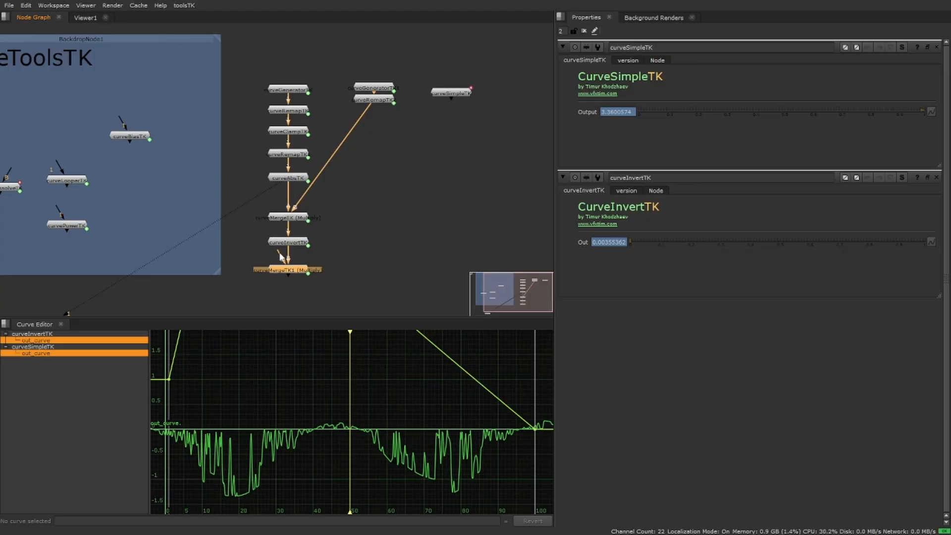
pyautogui.moveTo(281, 256); pyautogui.dragTo(453, 115)
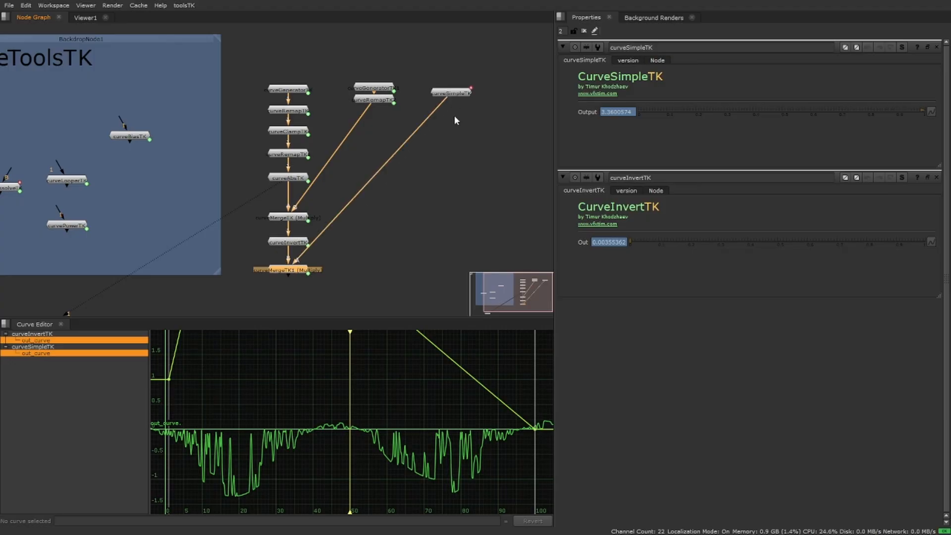
pyautogui.doubleClick(292, 271)
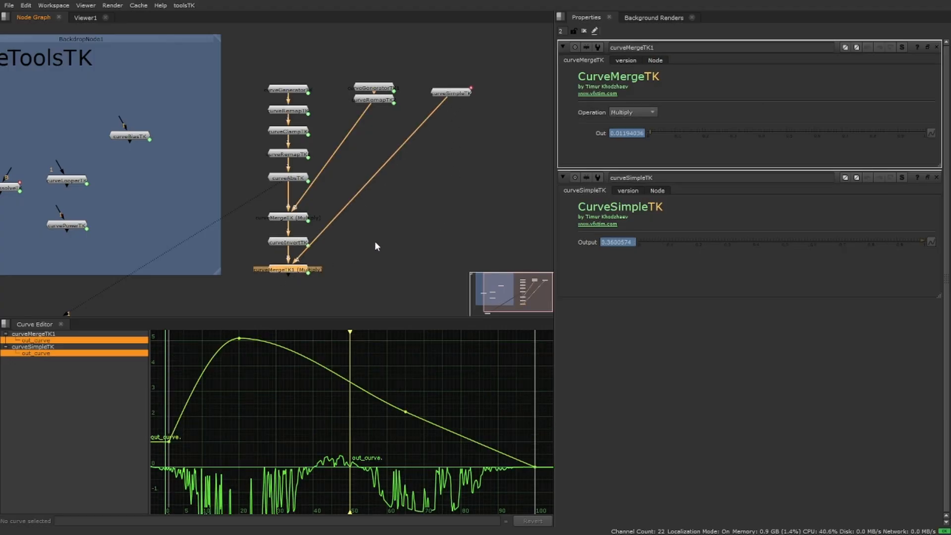
# Set the curveMergeTK1 operation to Plus and nudge curveSimpleTK slightly in the node graph.
pyautogui.click(650, 112)
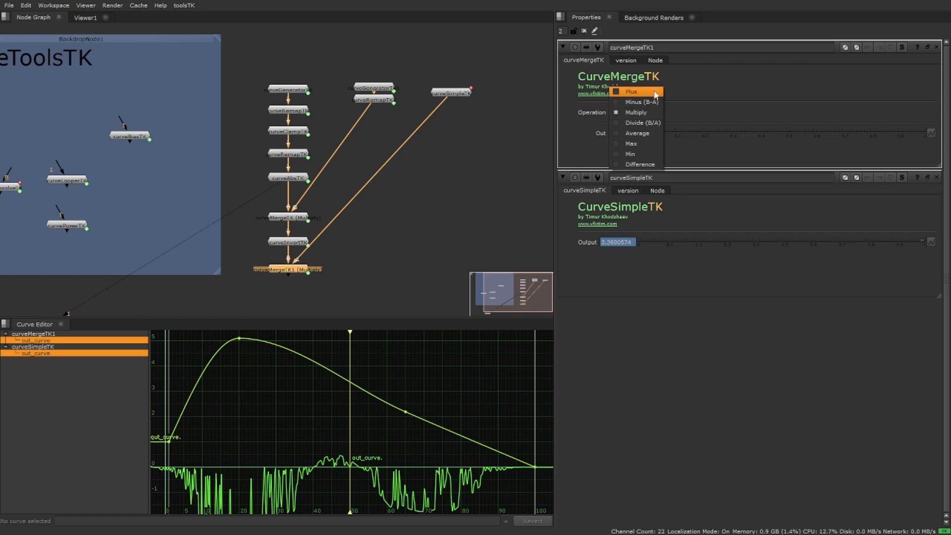
pyautogui.click(655, 92)
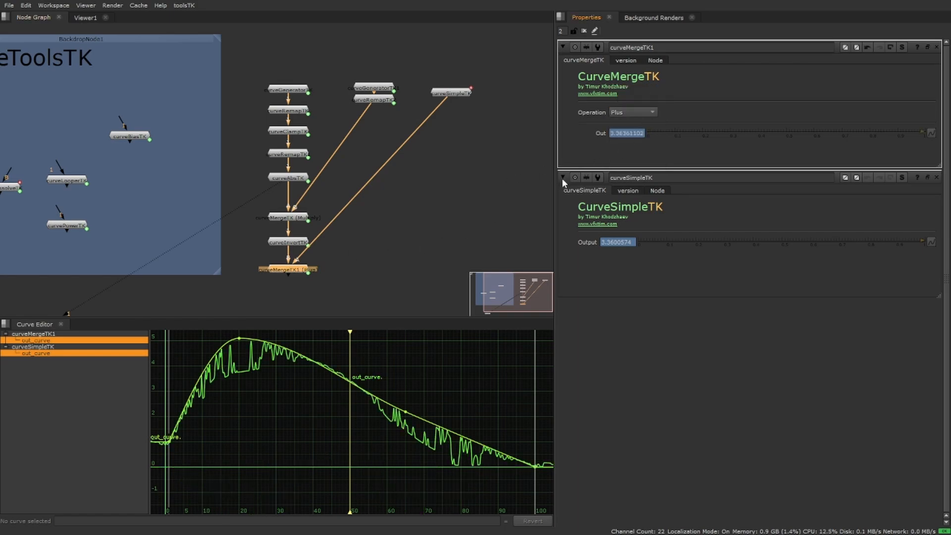
pyautogui.click(482, 138)
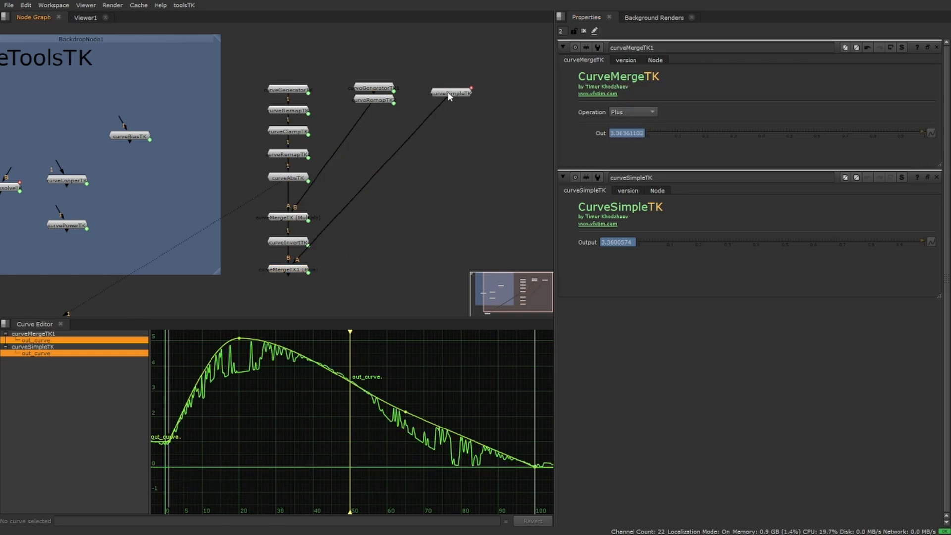
pyautogui.moveTo(449, 96); pyautogui.dragTo(454, 94)
# Lower the curveSimpleTK curve keys to about 2.89 at frame 20, 1.31 at frame 65 and 0.15 at frame 1.
pyautogui.moveTo(243, 344); pyautogui.dragTo(250, 431)
pyautogui.moveTo(253, 399); pyautogui.dragTo(242, 394)
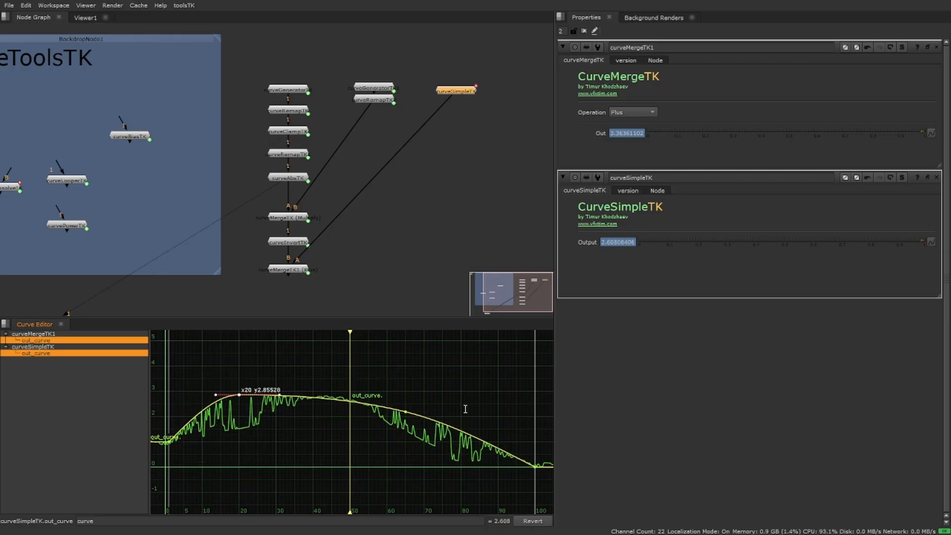
pyautogui.click(405, 411)
pyautogui.moveTo(398, 446); pyautogui.dragTo(398, 434)
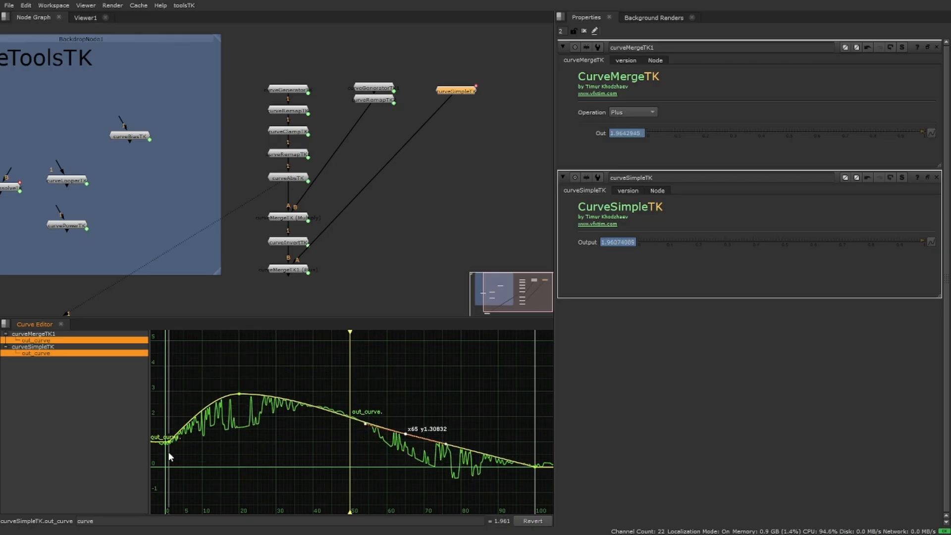
pyautogui.moveTo(168, 442); pyautogui.dragTo(167, 465)
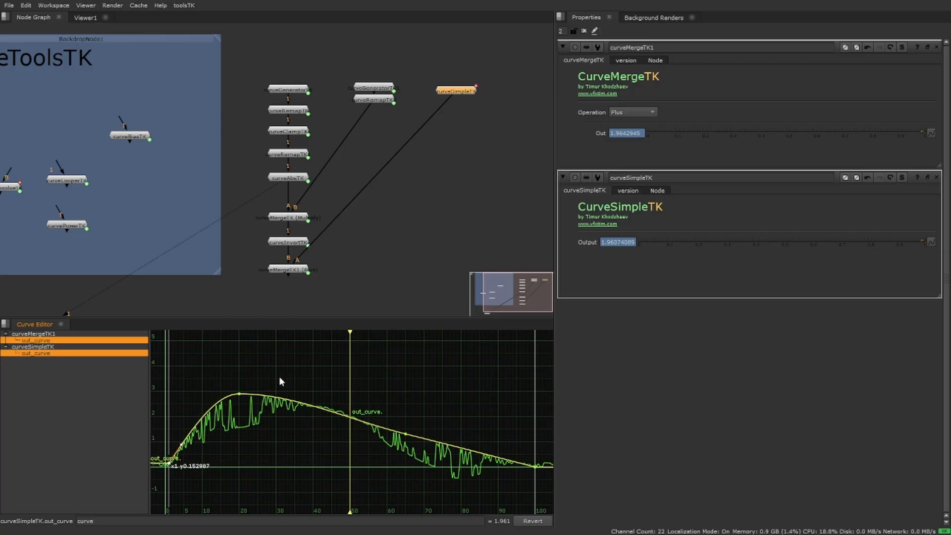
# Raise the curveSimpleTK key at frame 20 to about 4.5, raise the frame 65 key slightly, and move the frame 100 key to about 0.23.
pyautogui.moveTo(237, 392); pyautogui.dragTo(230, 348)
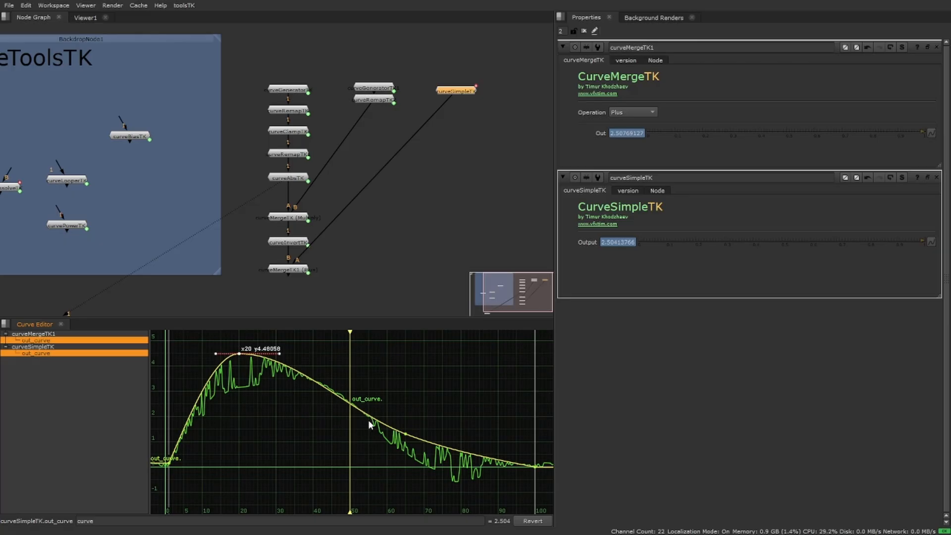
pyautogui.moveTo(405, 433); pyautogui.dragTo(408, 414)
pyautogui.moveTo(518, 452); pyautogui.dragTo(436, 415, button='middle')
pyautogui.moveTo(384, 397); pyautogui.dragTo(320, 386)
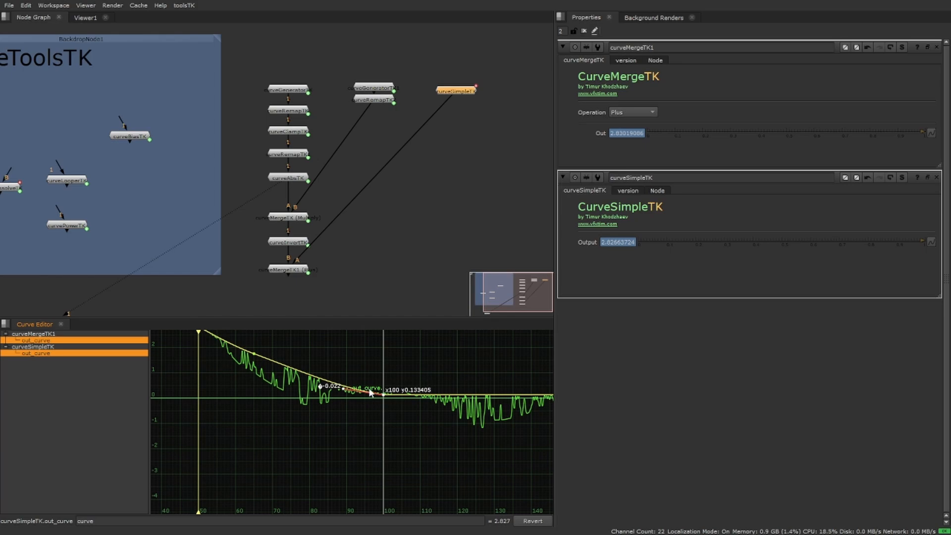
pyautogui.moveTo(384, 396)
pyautogui.mouseDown()
pyautogui.moveTo(384, 365)
pyautogui.moveTo(380, 389)
pyautogui.moveTo(429, 405)
pyautogui.moveTo(392, 407)
pyautogui.mouseUp()
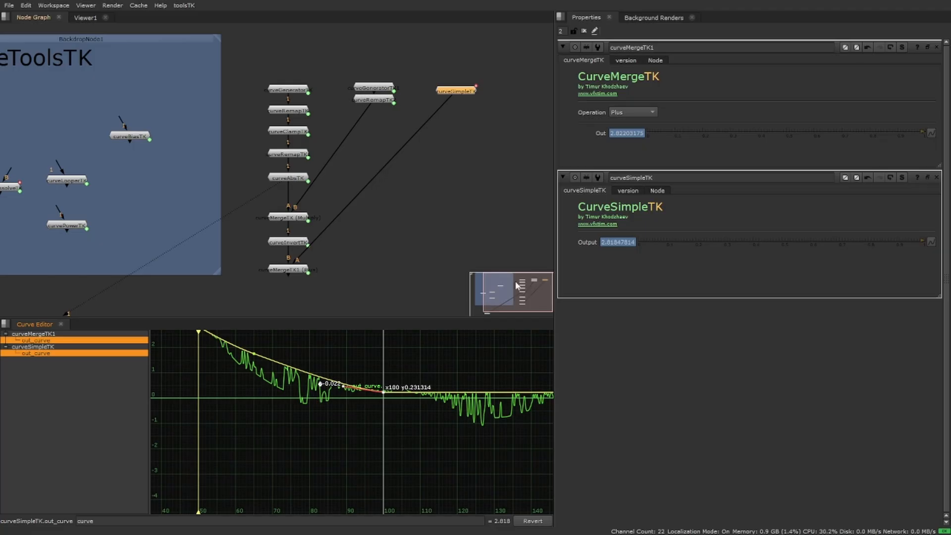
# Set the curveMergeTK1 operation to Multiply and lower curveSimpleTK's last key to near zero and its first key to about 0.04.
pyautogui.click(634, 112)
pyautogui.click(636, 133)
pyautogui.moveTo(383, 396); pyautogui.dragTo(383, 399)
pyautogui.moveTo(263, 389); pyautogui.dragTo(569, 357, button='middle')
pyautogui.moveTo(364, 362); pyautogui.dragTo(294, 408, button='middle')
pyautogui.moveTo(261, 409); pyautogui.dragTo(261, 411)
pyautogui.moveTo(397, 379); pyautogui.dragTo(322, 433, button='middle')
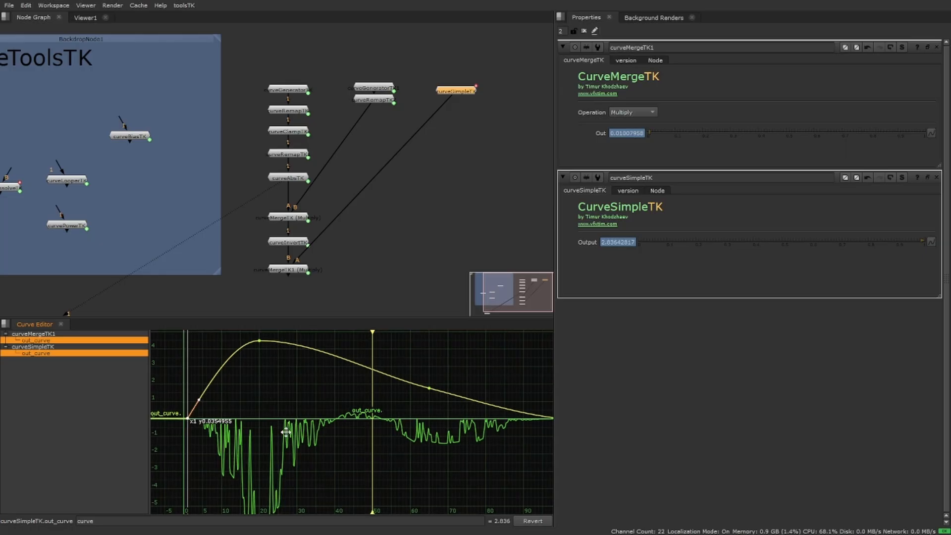
# Raise the curveSimpleTK peak key at frame 20 to about 8.29.
pyautogui.moveTo(254, 353); pyautogui.dragTo(268, 393, button='middle')
pyautogui.moveTo(272, 379); pyautogui.dragTo(279, 335)
pyautogui.moveTo(481, 388); pyautogui.dragTo(342, 446, button='middle')
pyautogui.moveTo(279, 421); pyautogui.dragTo(329, 390, button='middle')
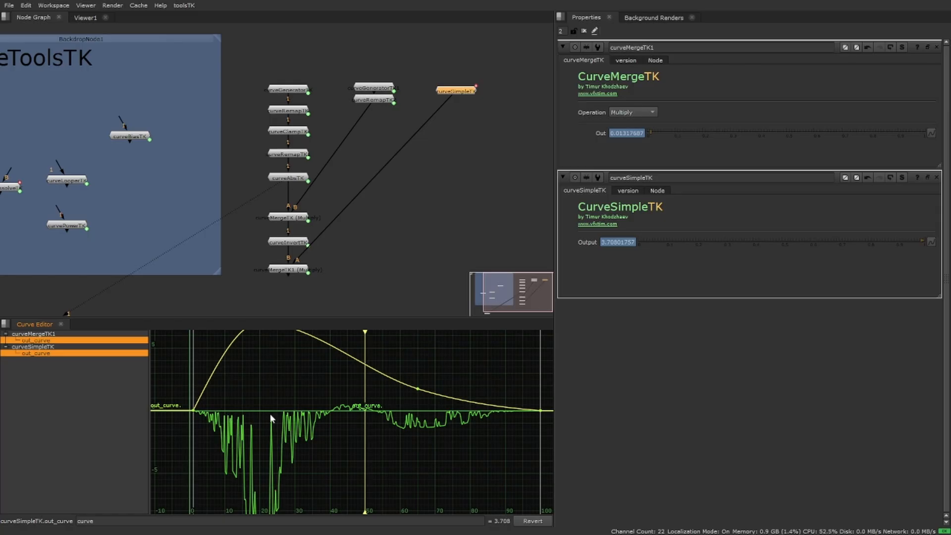
pyautogui.keyDown('alt'); pyautogui.moveTo(271, 415); pyautogui.dragTo(284, 485, button='middle'); pyautogui.keyUp('alt')
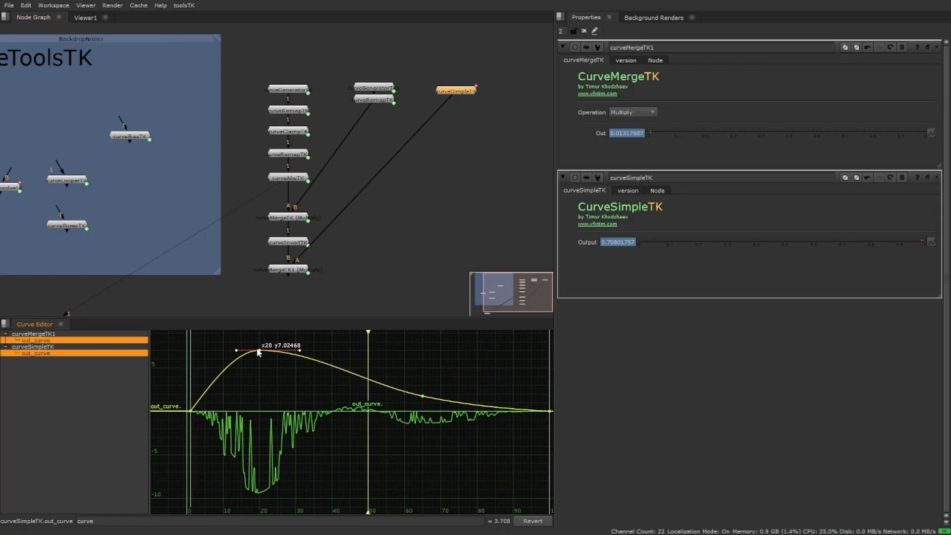
pyautogui.moveTo(258, 345); pyautogui.dragTo(259, 339)
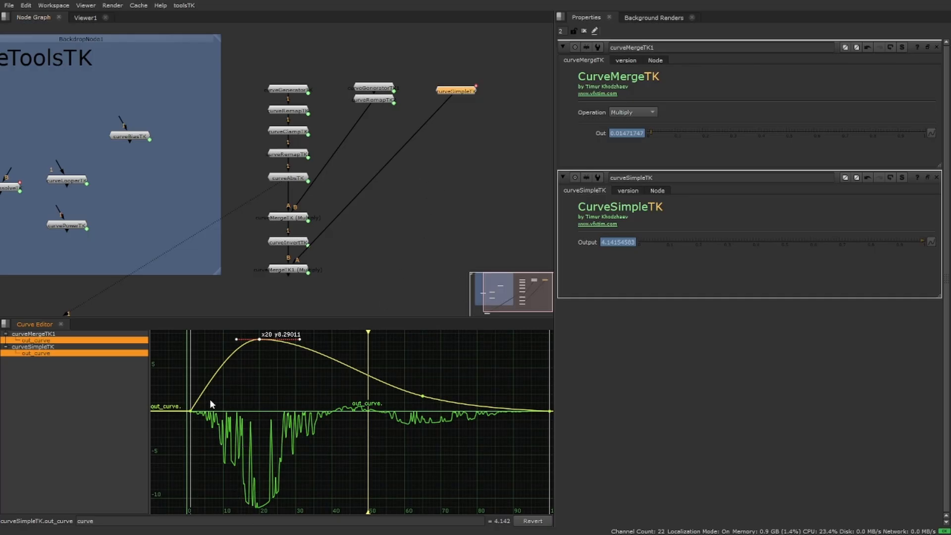
# Set the curveMergeTK1 operation back to Plus and move curveSimpleTK closer to the second generator.
pyautogui.click(645, 115)
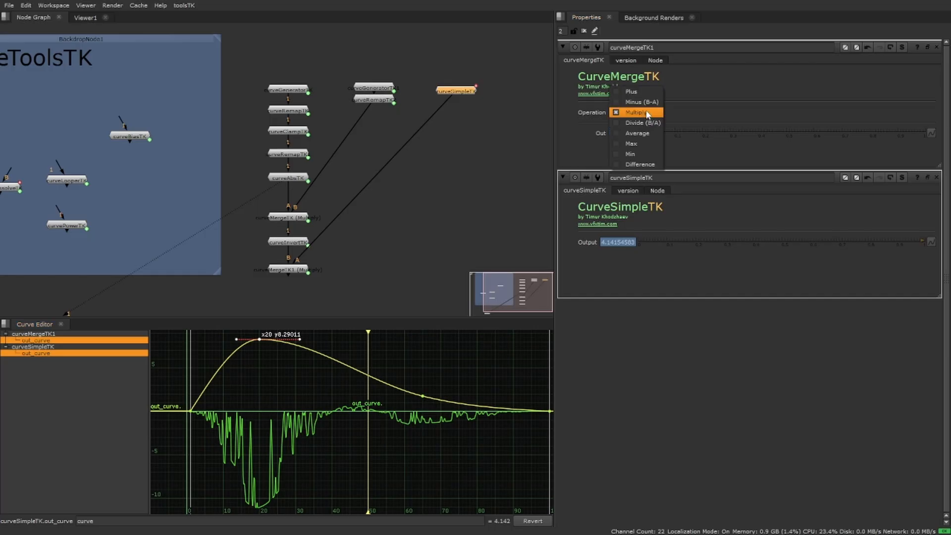
pyautogui.click(633, 92)
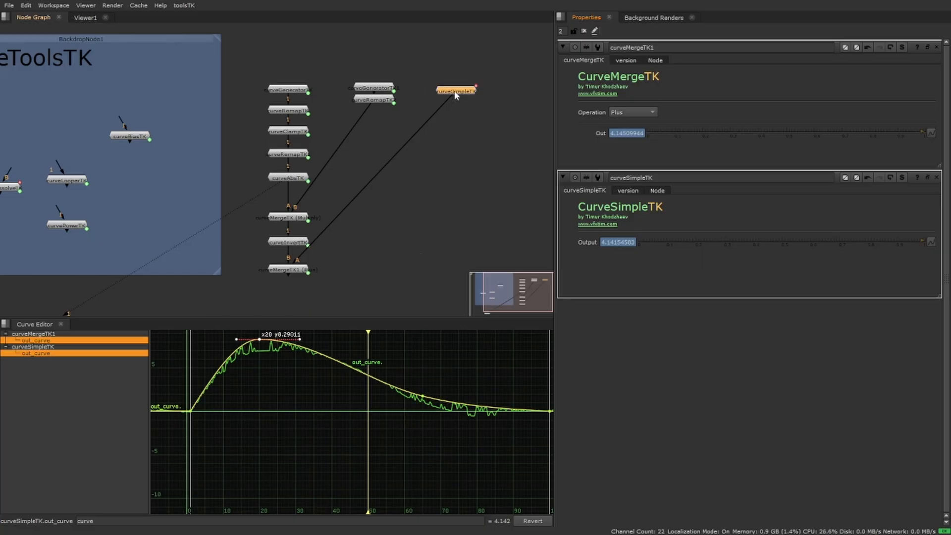
pyautogui.moveTo(438, 96)
pyautogui.mouseDown()
pyautogui.moveTo(414, 97)
pyautogui.moveTo(438, 98)
pyautogui.mouseUp()
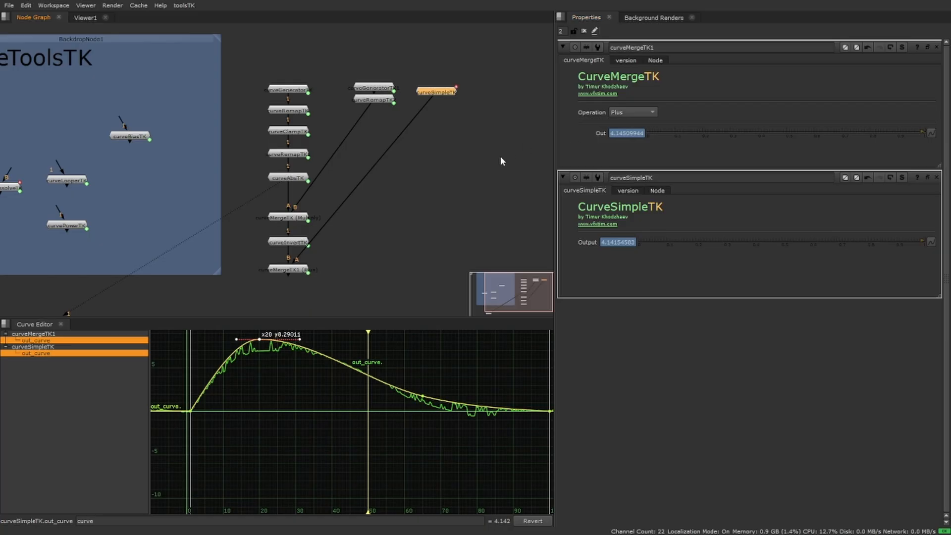
# Paste a copy of the second curveGeneratorTK on the far side of curveSimpleTK and open its properties.
pyautogui.scroll(-3, 460, 170)
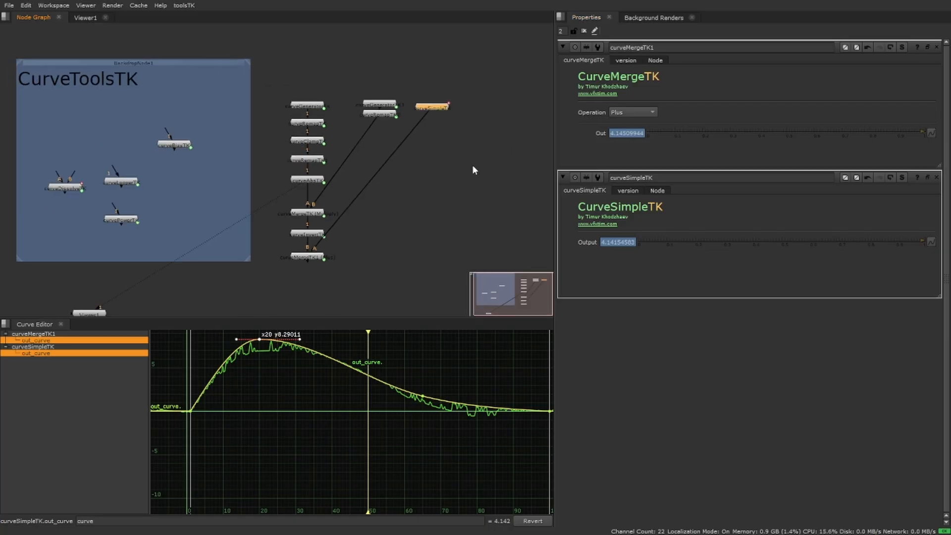
pyautogui.click(441, 170)
pyautogui.click(403, 109)
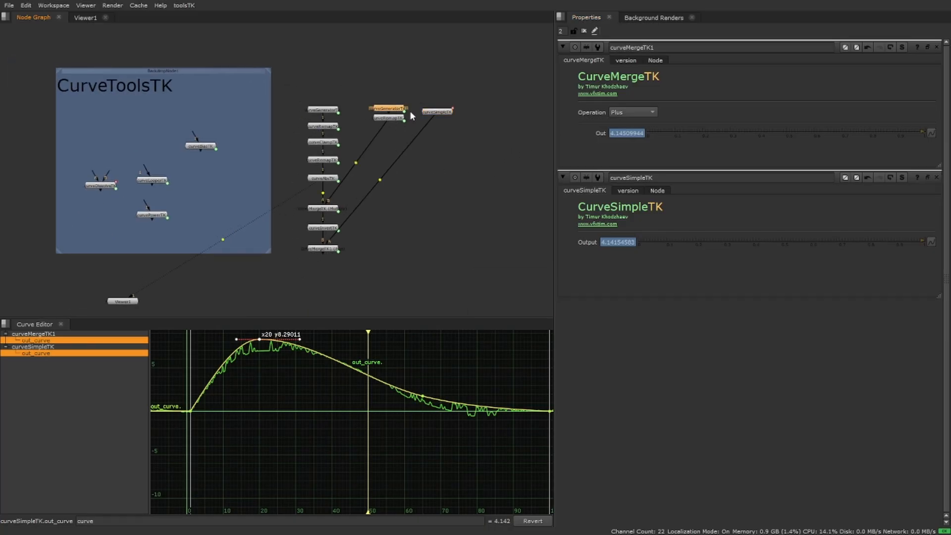
pyautogui.hotkey('ctrl', 'c')
pyautogui.moveTo(426, 138); pyautogui.dragTo(353, 148, button='middle')
pyautogui.click(418, 121)
pyautogui.hotkey('ctrl', 'v')
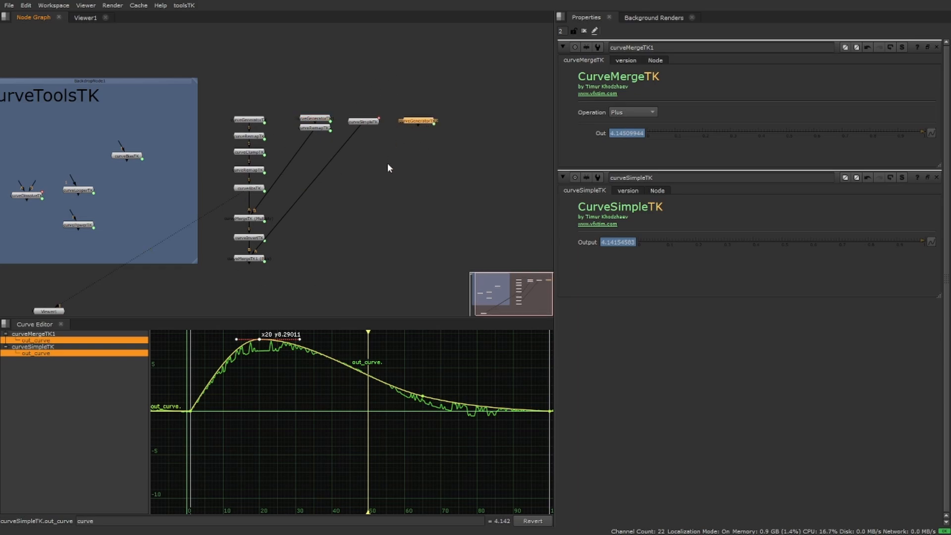
pyautogui.click(419, 127)
pyautogui.doubleClick(417, 123)
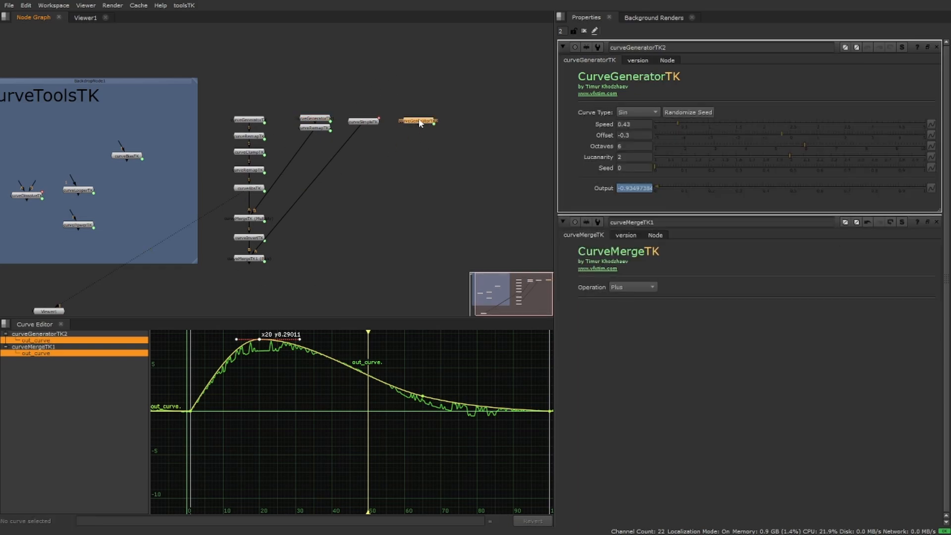
# Keep the new generator's Curve Type at Sin, close the curveMergeTK1 properties, and set the generator's Speed to 0.8.
pyautogui.click(635, 111)
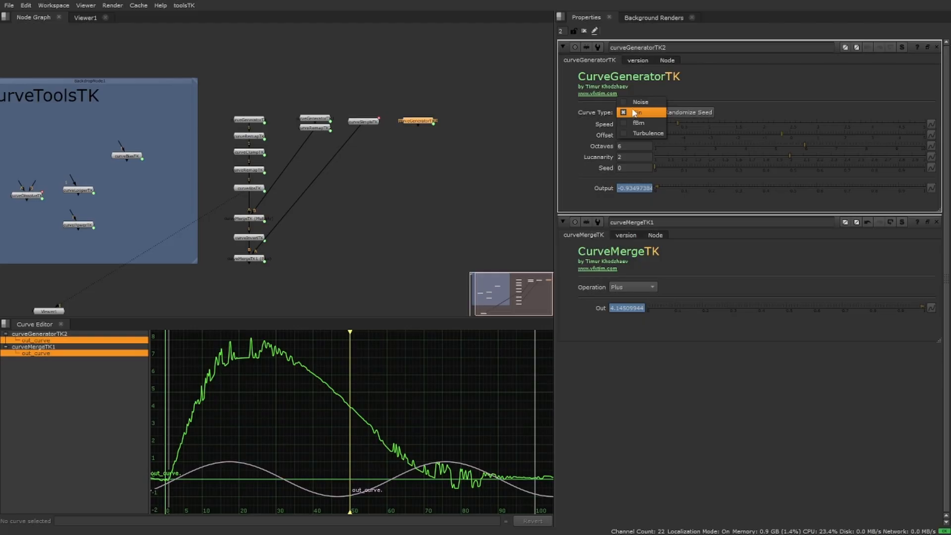
pyautogui.click(635, 111)
pyautogui.moveTo(435, 123); pyautogui.dragTo(426, 127)
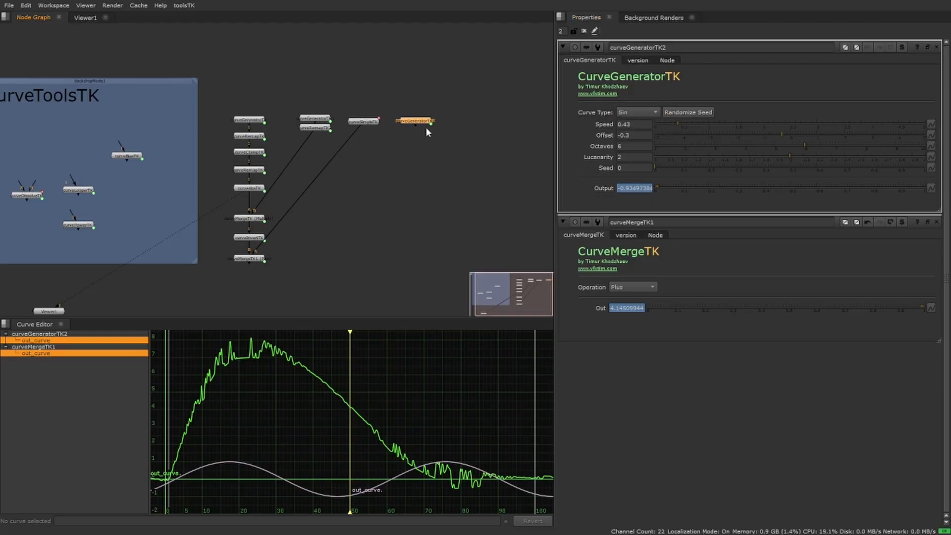
pyautogui.click(935, 222)
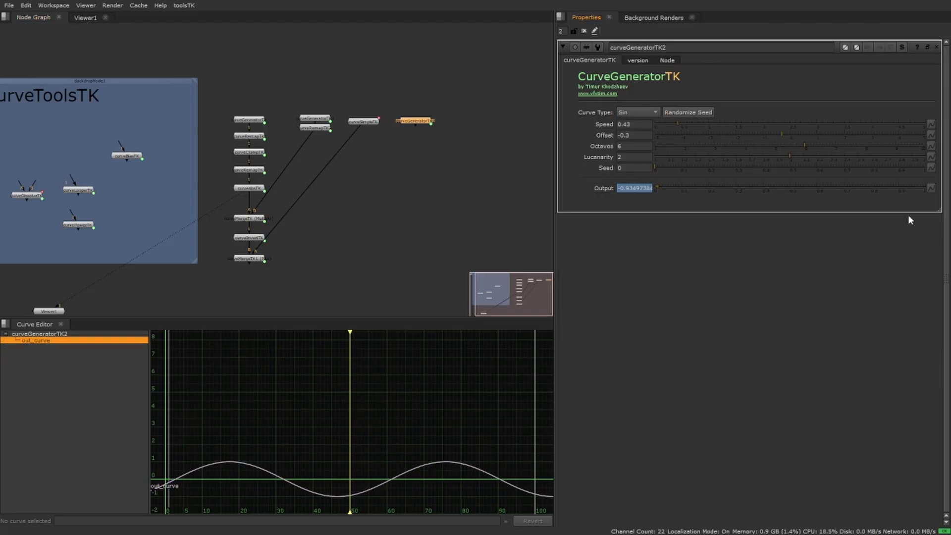
pyautogui.moveTo(686, 126)
pyautogui.mouseDown()
pyautogui.moveTo(707, 124)
pyautogui.moveTo(698, 125)
pyautogui.mouseUp()
pyautogui.moveTo(423, 124); pyautogui.dragTo(430, 123)
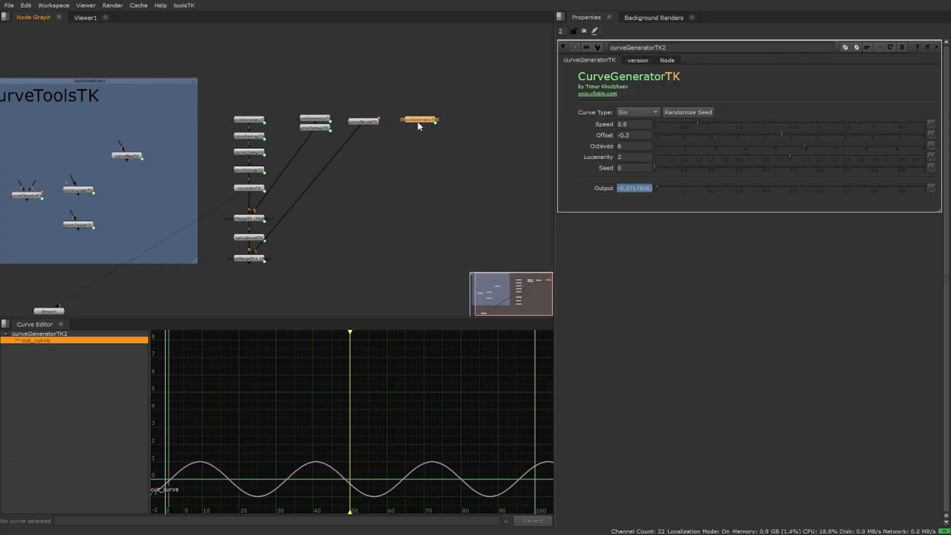
pyautogui.click(366, 121)
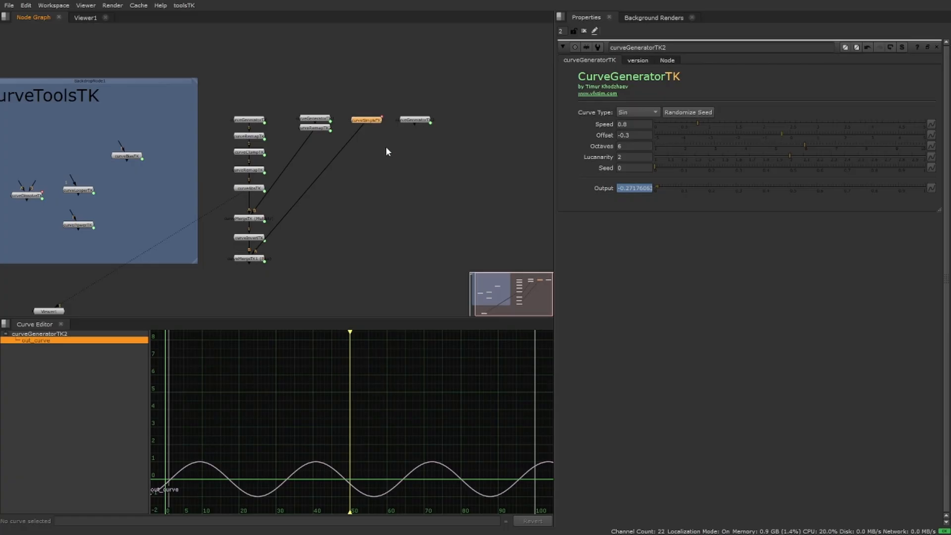
# Move curveDissolveTK out of the backdrop, connect it to curveMergeTK1 and the third generator, and open its properties.
pyautogui.moveTo(29, 195); pyautogui.dragTo(420, 120)
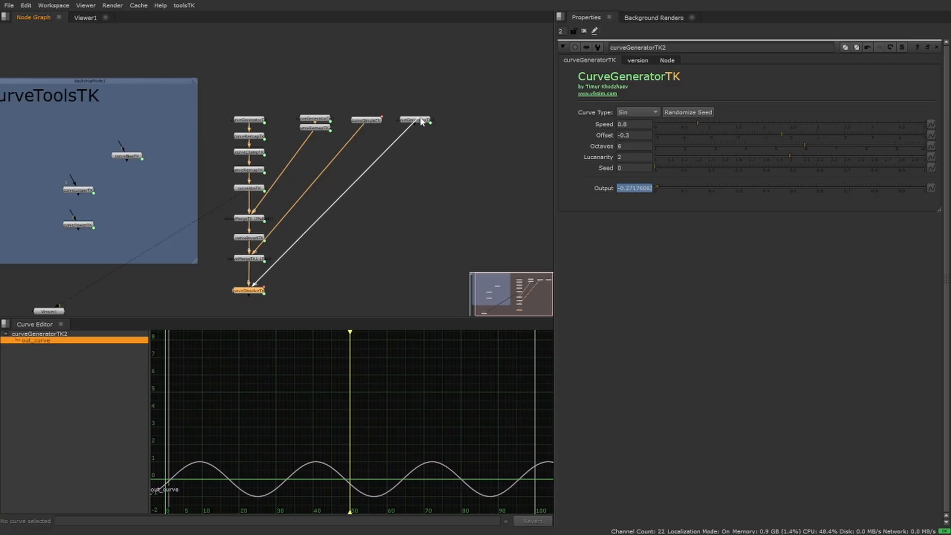
pyautogui.moveTo(413, 179); pyautogui.dragTo(439, 139, button='middle')
pyautogui.doubleClick(281, 251)
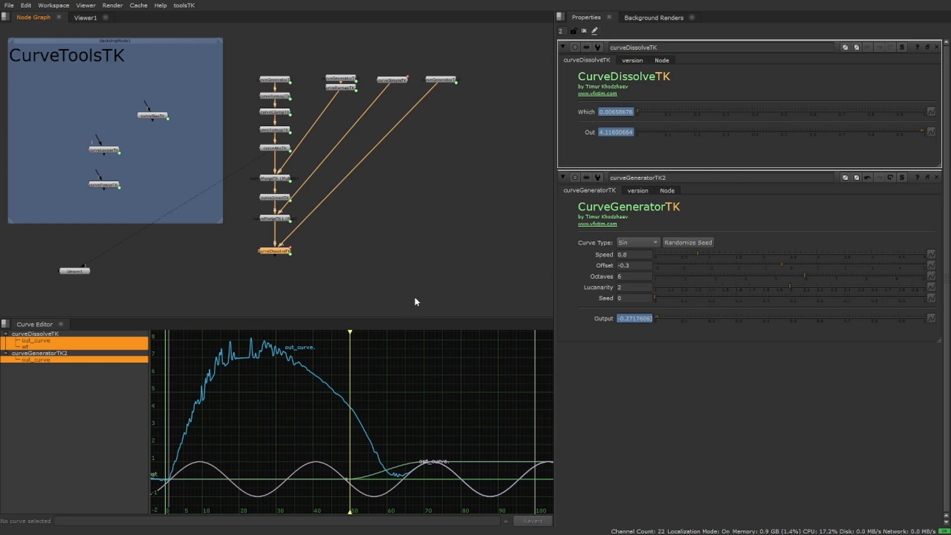
# Delete the animation on curveDissolveTK's Which, leave it at 0, and keep only this node's properties open.
pyautogui.rightClick(629, 114)
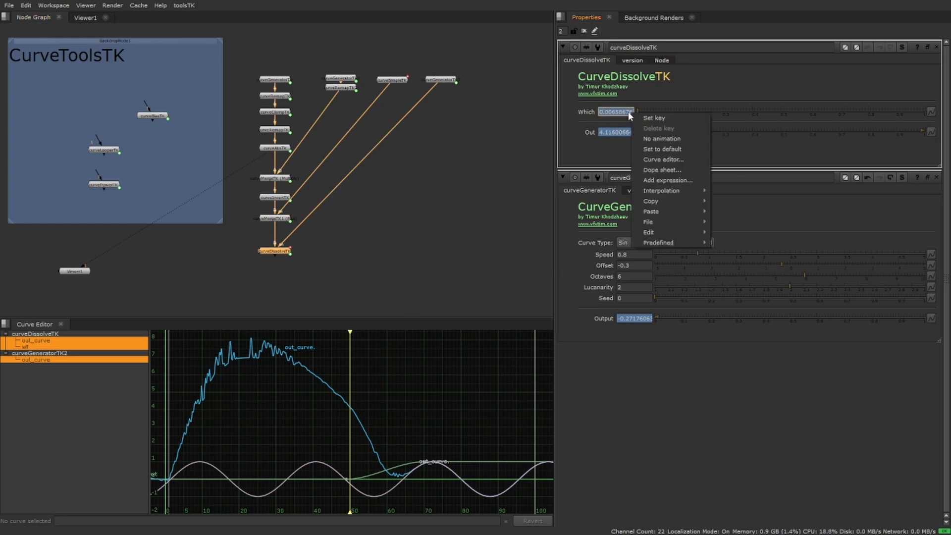
pyautogui.click(662, 138)
pyautogui.click(504, 273)
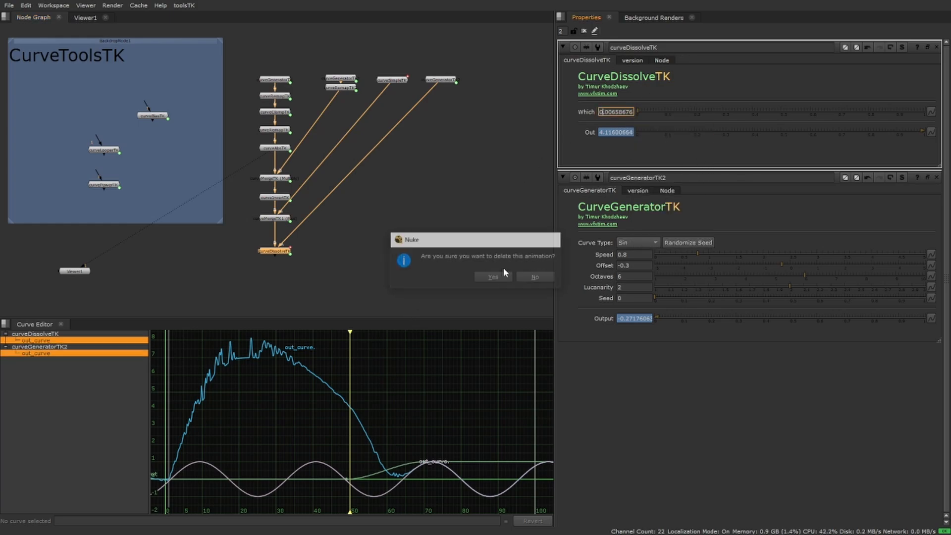
pyautogui.click(638, 113)
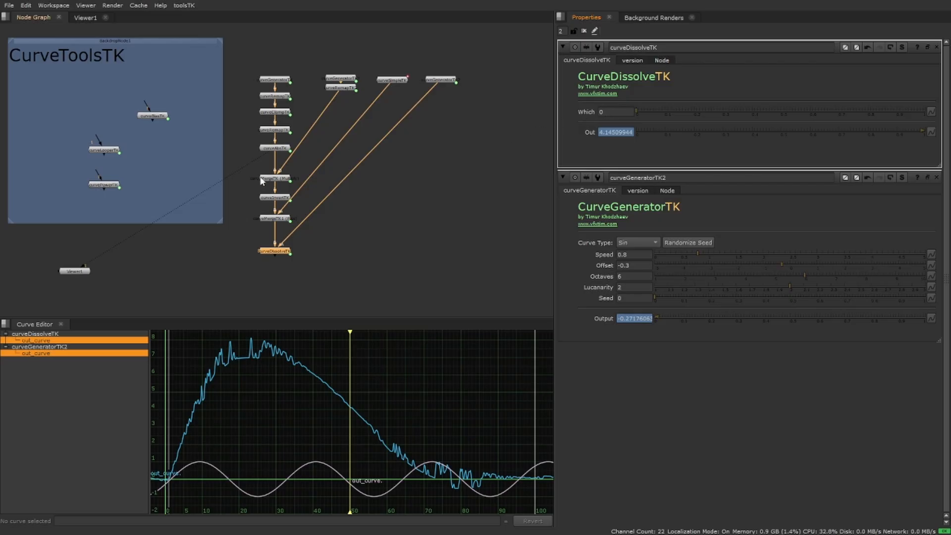
pyautogui.click(915, 178)
pyautogui.click(936, 177)
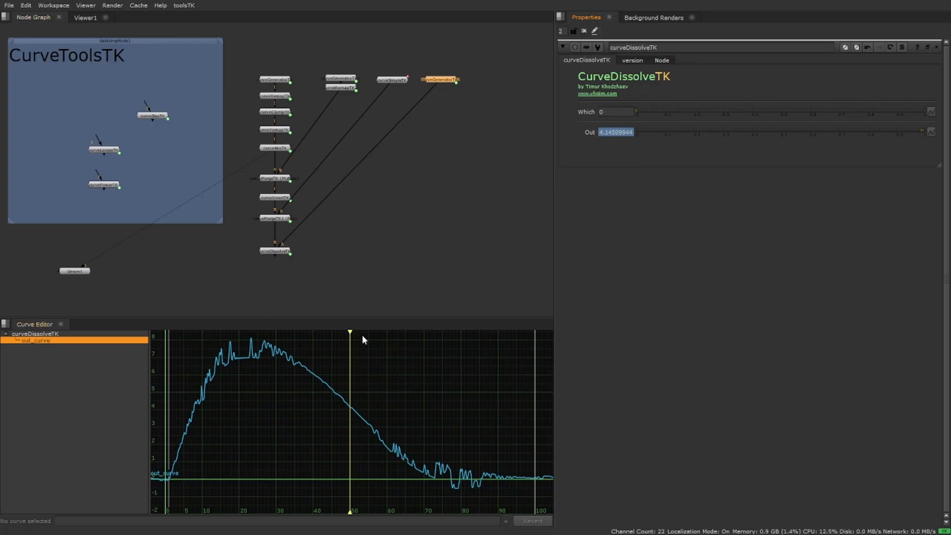
# Animate curveDissolveTK's Which with a key of 0 at frame 30 and a key of 1 at frame 60.
pyautogui.moveTo(350, 332); pyautogui.dragTo(275, 338)
pyautogui.rightClick(623, 112)
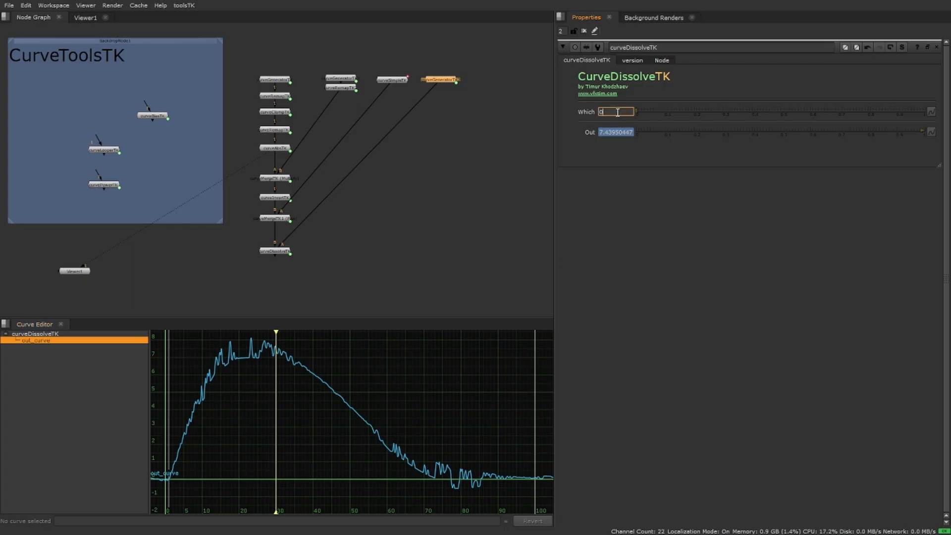
pyautogui.click(646, 119)
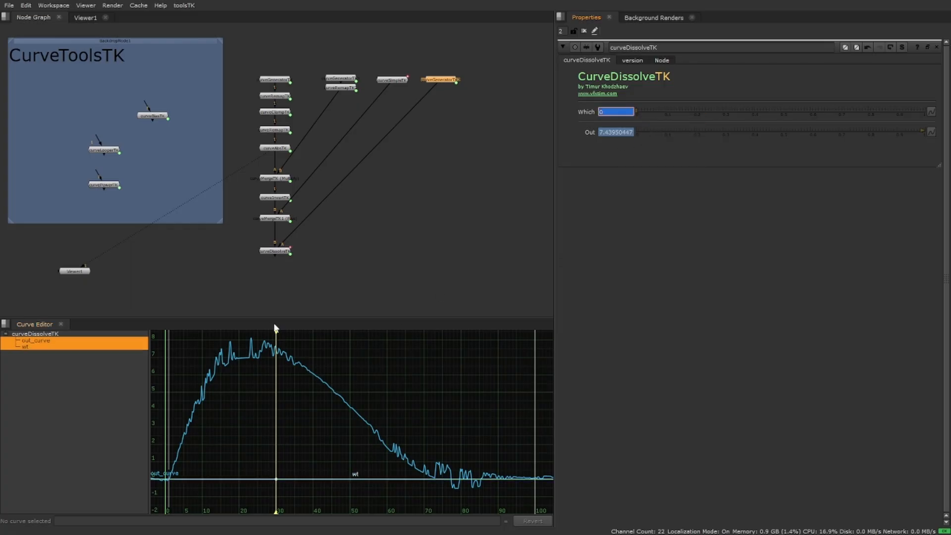
pyautogui.moveTo(274, 331)
pyautogui.mouseDown()
pyautogui.moveTo(391, 331)
pyautogui.moveTo(392, 345)
pyautogui.moveTo(387, 332)
pyautogui.mouseUp()
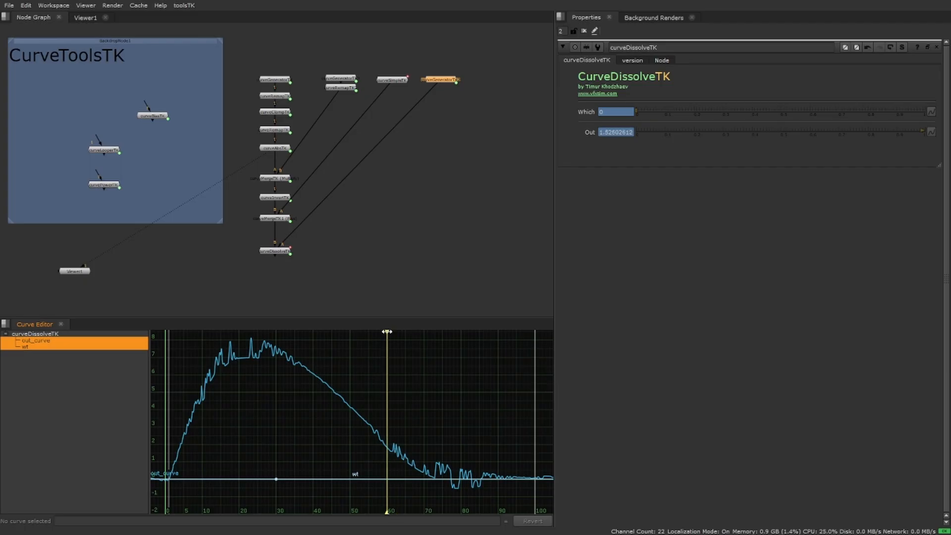
pyautogui.moveTo(658, 112); pyautogui.dragTo(950, 116)
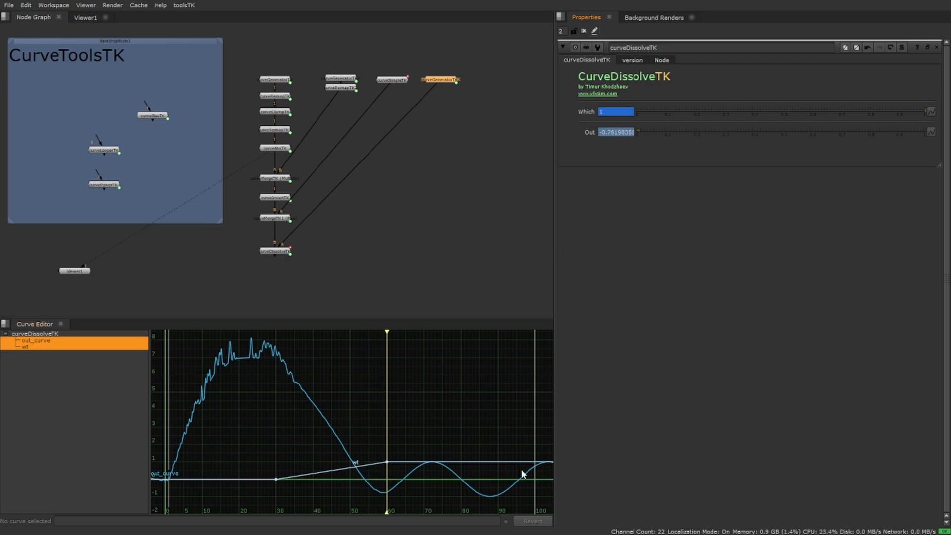
pyautogui.moveTo(498, 401); pyautogui.dragTo(483, 359, button='middle')
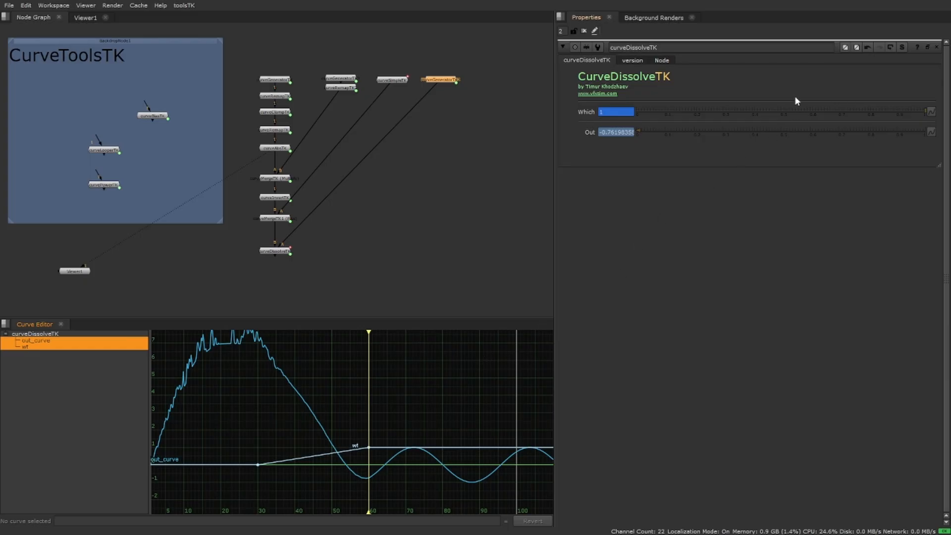
# Isolate curveDissolveTK's out_curve in the curve editor and examine the blend between its two input curves.
pyautogui.click(44, 342)
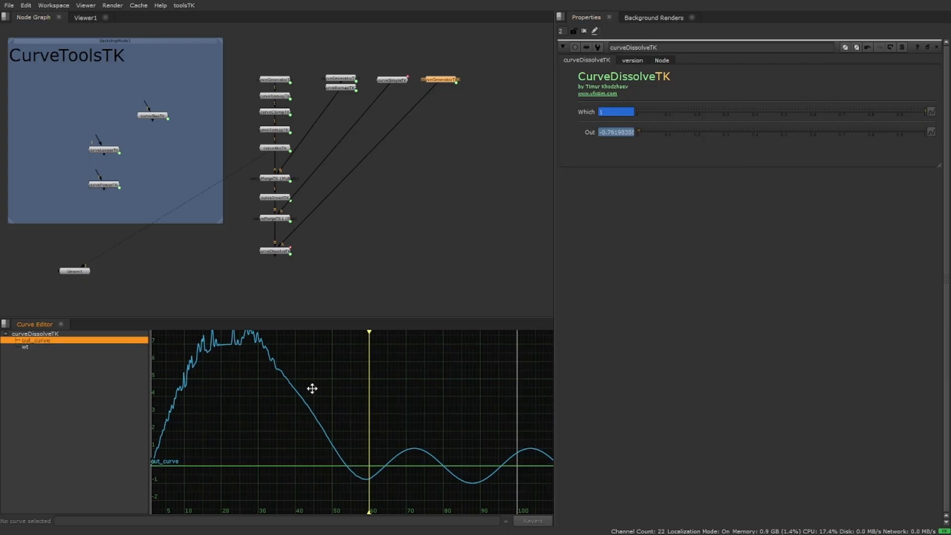
pyautogui.moveTo(312, 388); pyautogui.dragTo(355, 396, button='middle')
pyautogui.keyDown('alt'); pyautogui.moveTo(345, 363); pyautogui.dragTo(351, 405, button='middle'); pyautogui.keyUp('alt')
pyautogui.moveTo(398, 382); pyautogui.dragTo(381, 382, button='middle')
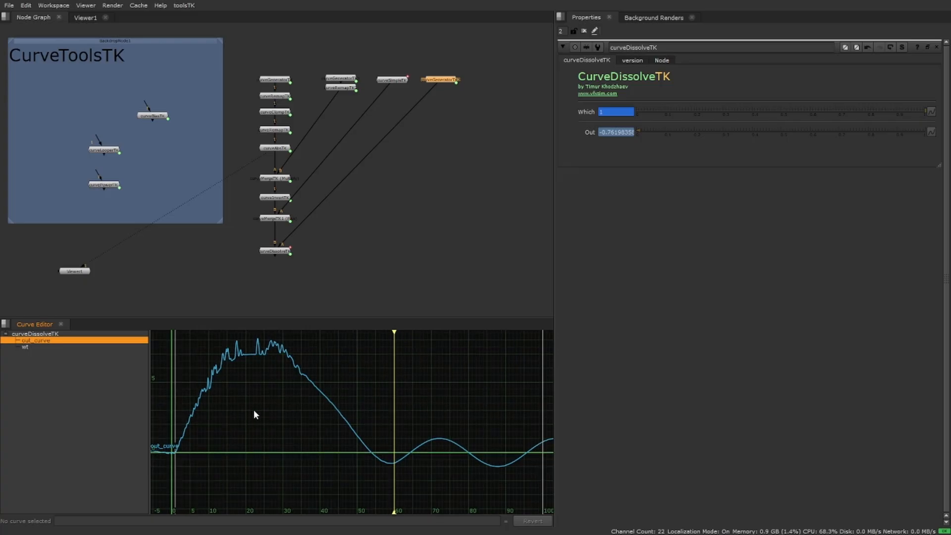
pyautogui.moveTo(292, 397); pyautogui.dragTo(244, 397, button='middle')
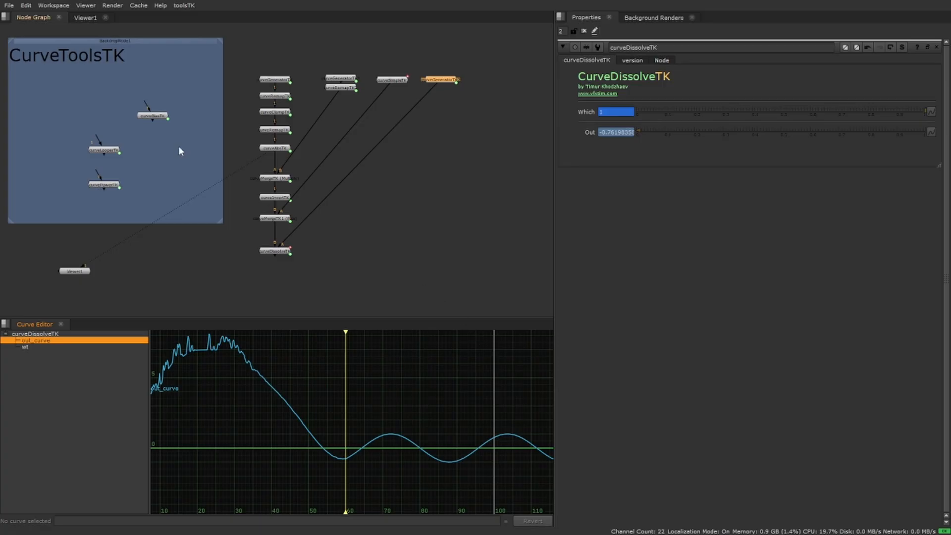
# Move curveBiasTK out of the backdrop, connect it below curveDissolveTK, and try a Bias of 0.276.
pyautogui.moveTo(153, 117); pyautogui.dragTo(146, 148)
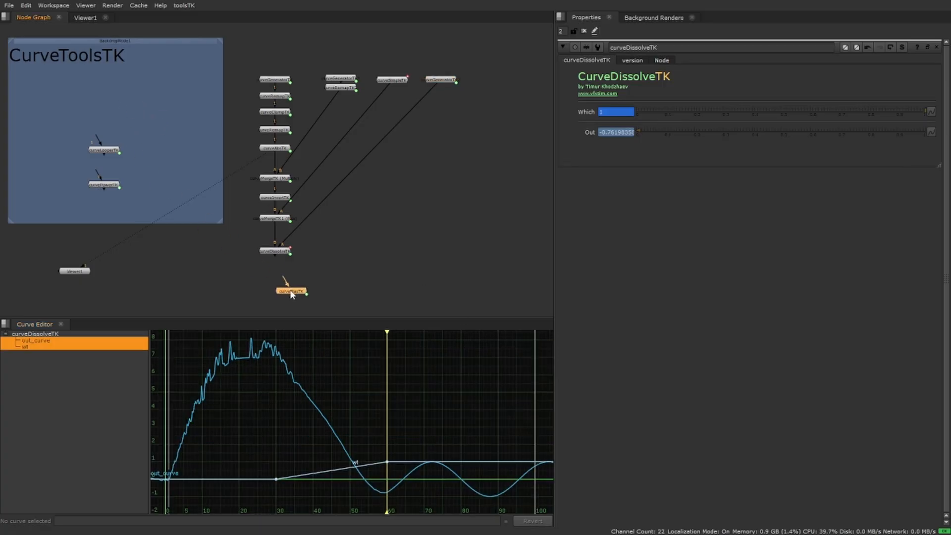
pyautogui.moveTo(283, 280); pyautogui.dragTo(286, 255)
pyautogui.moveTo(291, 296); pyautogui.dragTo(279, 275)
pyautogui.doubleClick(276, 271)
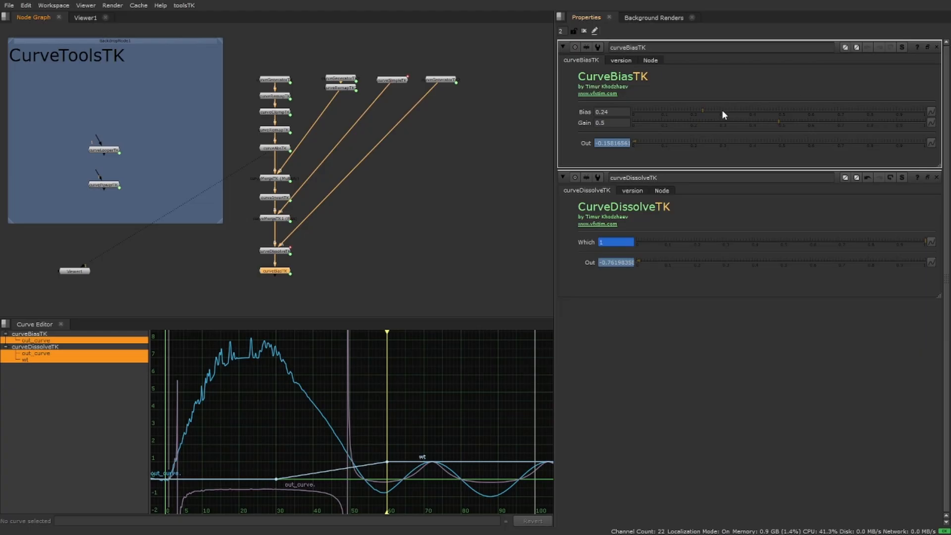
pyautogui.moveTo(708, 109)
pyautogui.mouseDown()
pyautogui.moveTo(747, 109)
pyautogui.moveTo(699, 109)
pyautogui.moveTo(714, 110)
pyautogui.mouseUp()
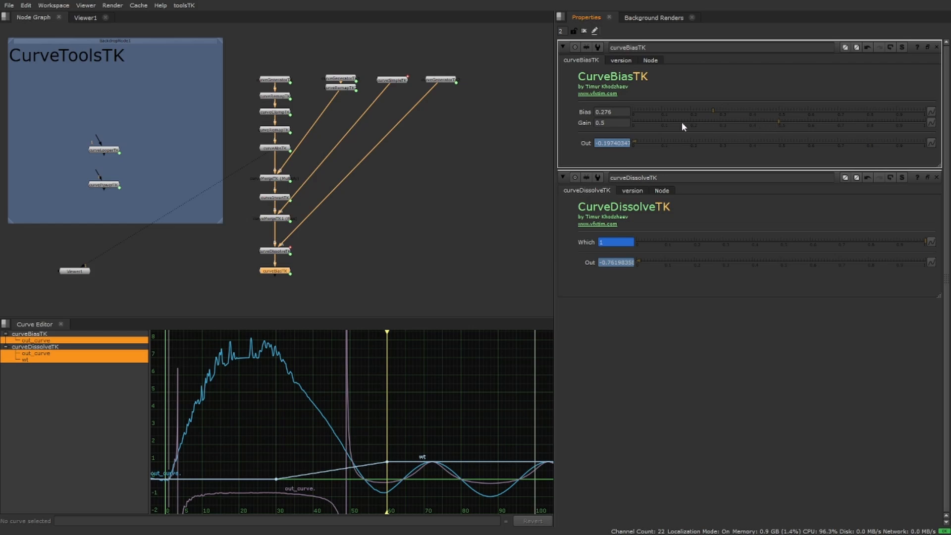
# Delete the curveBiasTK node and close the curveDissolveTK properties.
pyautogui.moveTo(238, 259); pyautogui.dragTo(303, 285)
pyautogui.press('Delete')
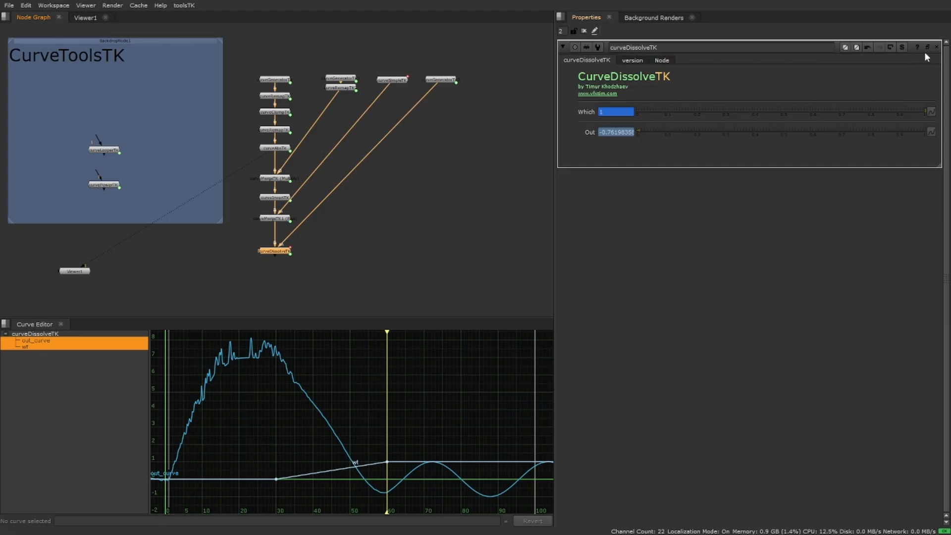
pyautogui.click(937, 48)
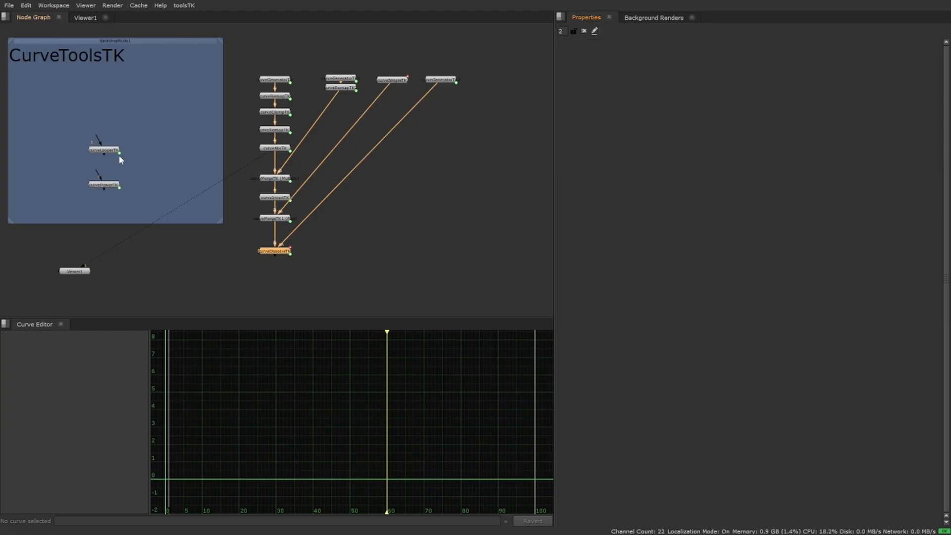
# Move curveLooperTK out of the backdrop, connect it below curveDissolveTK, and open its properties.
pyautogui.moveTo(119, 155); pyautogui.dragTo(274, 259)
pyautogui.moveTo(283, 294); pyautogui.dragTo(280, 277)
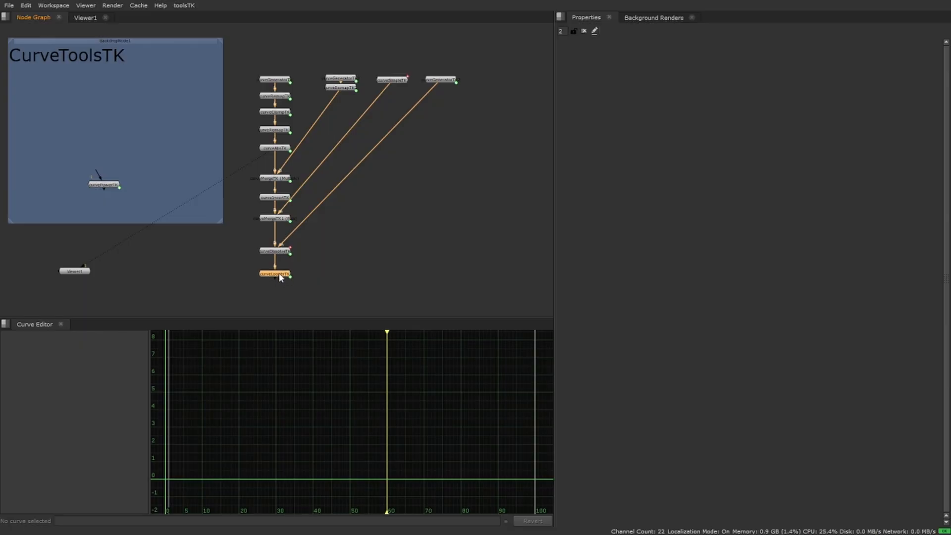
pyautogui.doubleClick(281, 275)
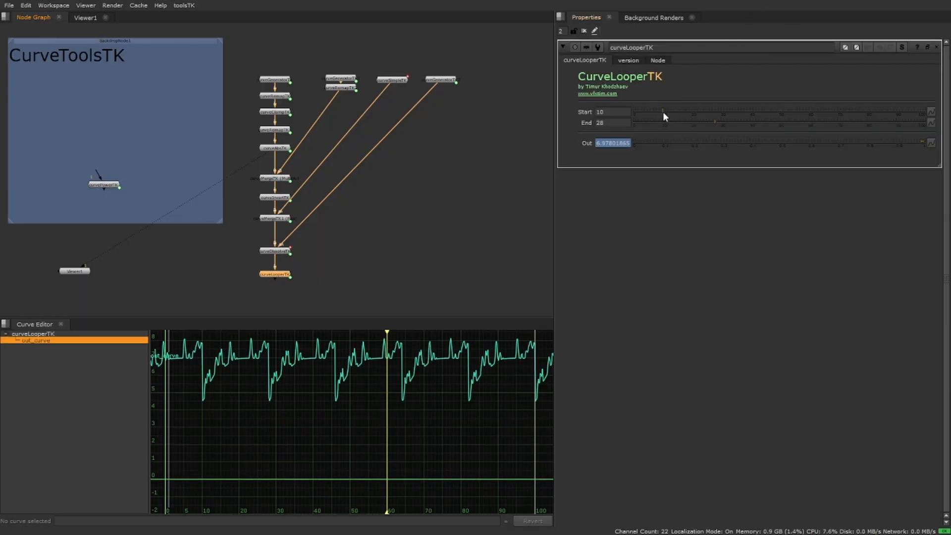
# Try different loop ranges on curveLooperTK, ending with Start at 54 and End at 85.
pyautogui.moveTo(663, 112)
pyautogui.mouseDown()
pyautogui.moveTo(634, 109)
pyautogui.moveTo(651, 111)
pyautogui.mouseUp()
pyautogui.moveTo(732, 123); pyautogui.dragTo(830, 124)
pyautogui.moveTo(664, 109); pyautogui.dragTo(881, 124)
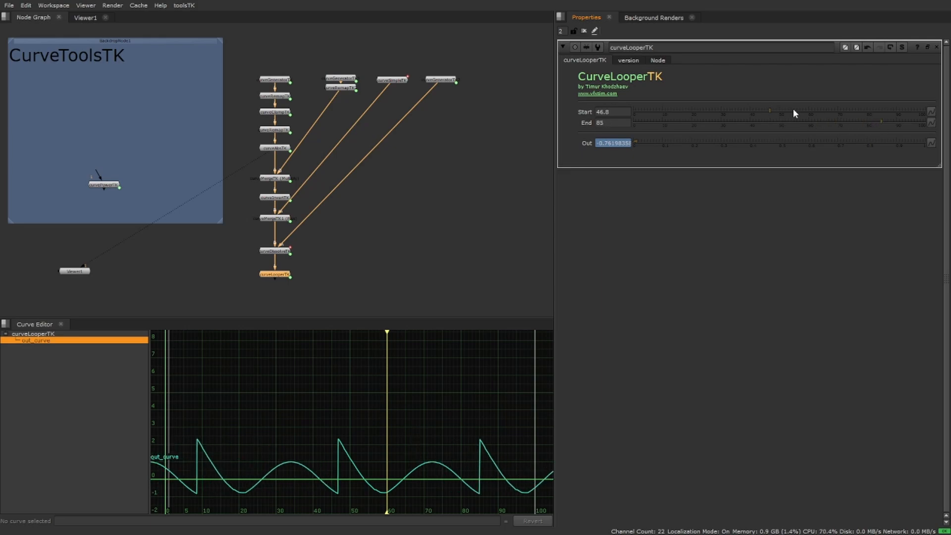
pyautogui.moveTo(793, 110)
pyautogui.mouseDown()
pyautogui.moveTo(780, 110)
pyautogui.moveTo(806, 111)
pyautogui.moveTo(784, 110)
pyautogui.moveTo(793, 111)
pyautogui.mouseUp()
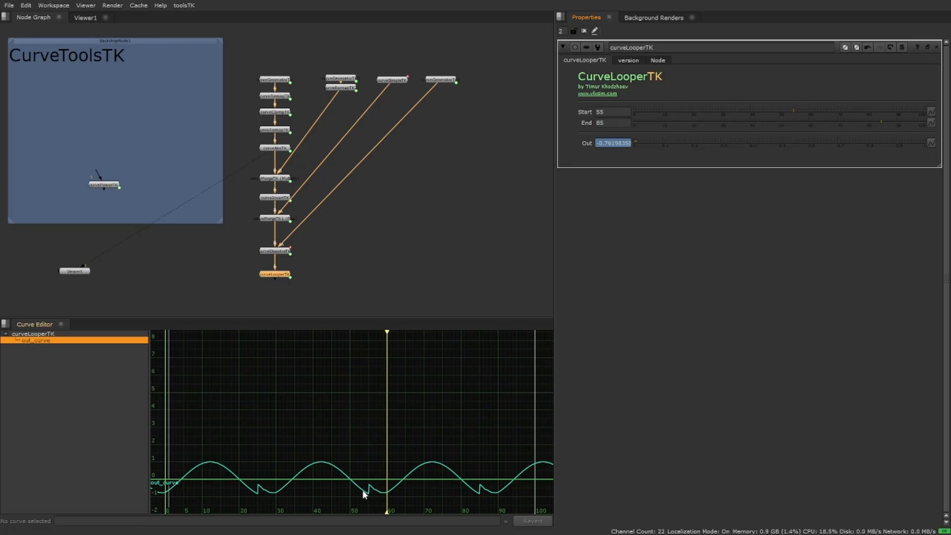
pyautogui.moveTo(791, 112)
pyautogui.mouseDown()
pyautogui.moveTo(772, 111)
pyautogui.moveTo(791, 113)
pyautogui.mouseUp()
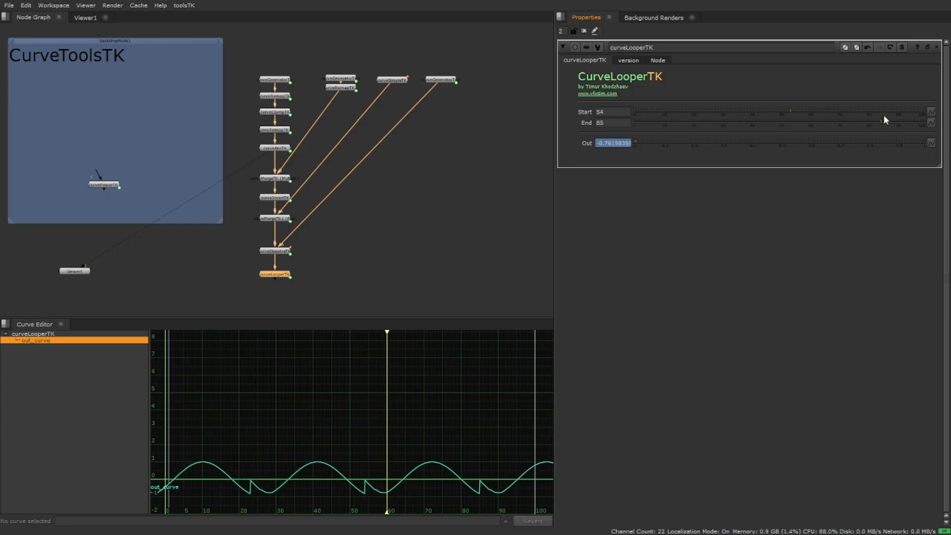
# Set curveLooperTK's End to 78.2 and its Start to 45.4.
pyautogui.moveTo(873, 121)
pyautogui.mouseDown()
pyautogui.moveTo(843, 121)
pyautogui.moveTo(861, 123)
pyautogui.mouseUp()
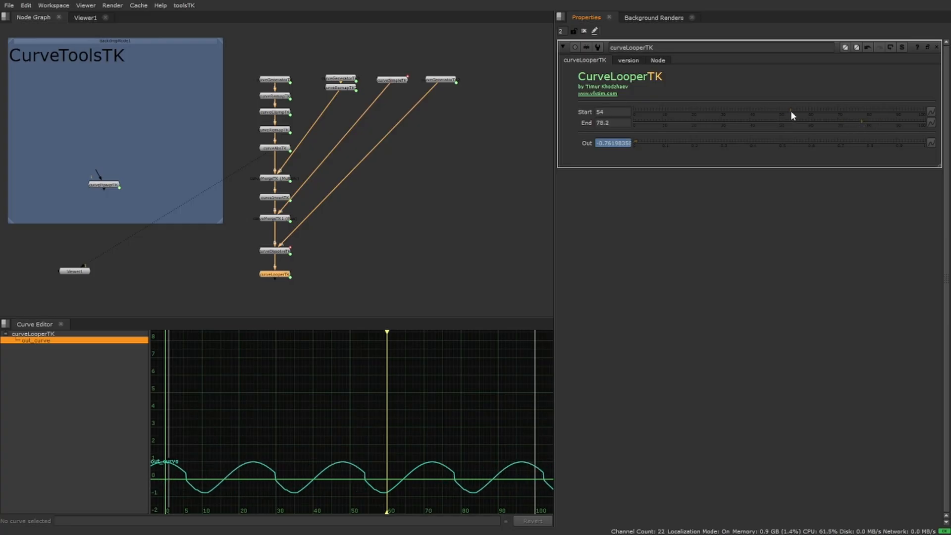
pyautogui.moveTo(791, 110); pyautogui.dragTo(765, 111)
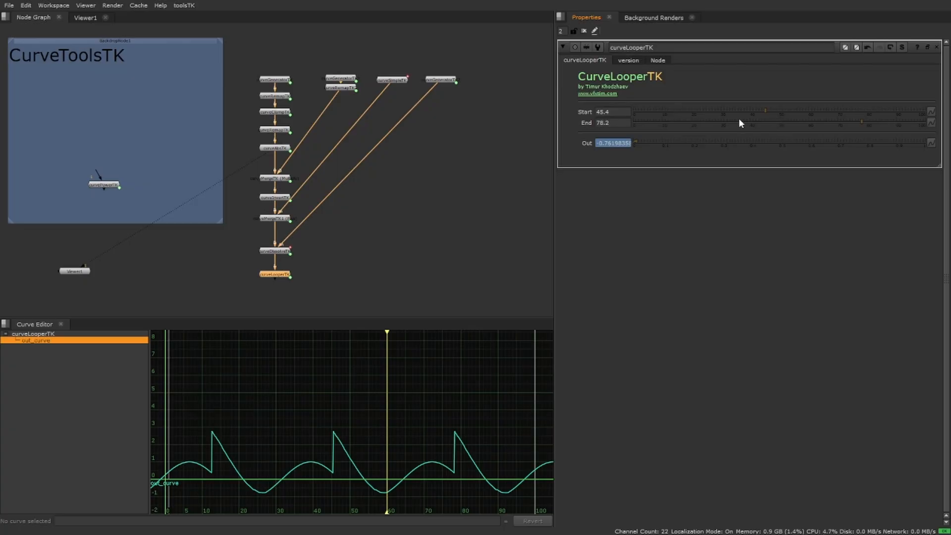
pyautogui.moveTo(402, 148); pyautogui.dragTo(410, 153, button='middle')
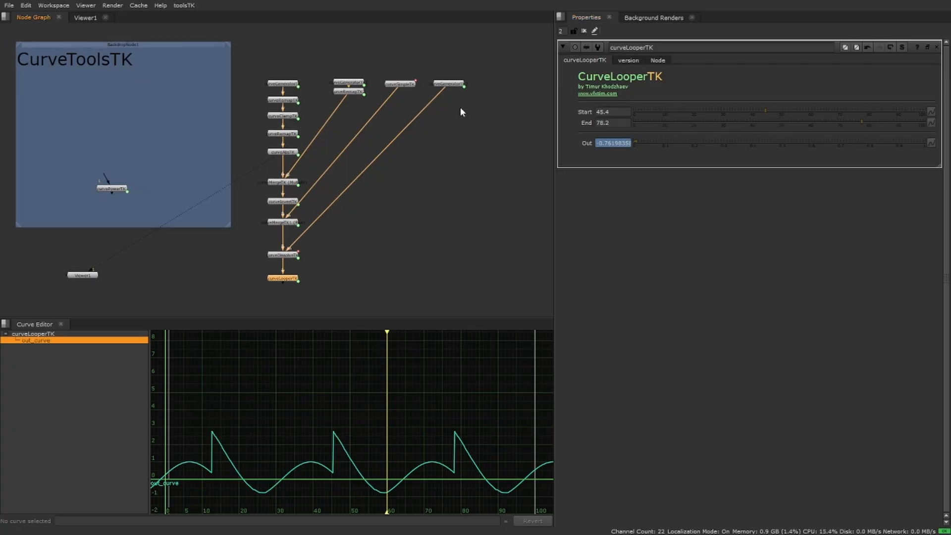